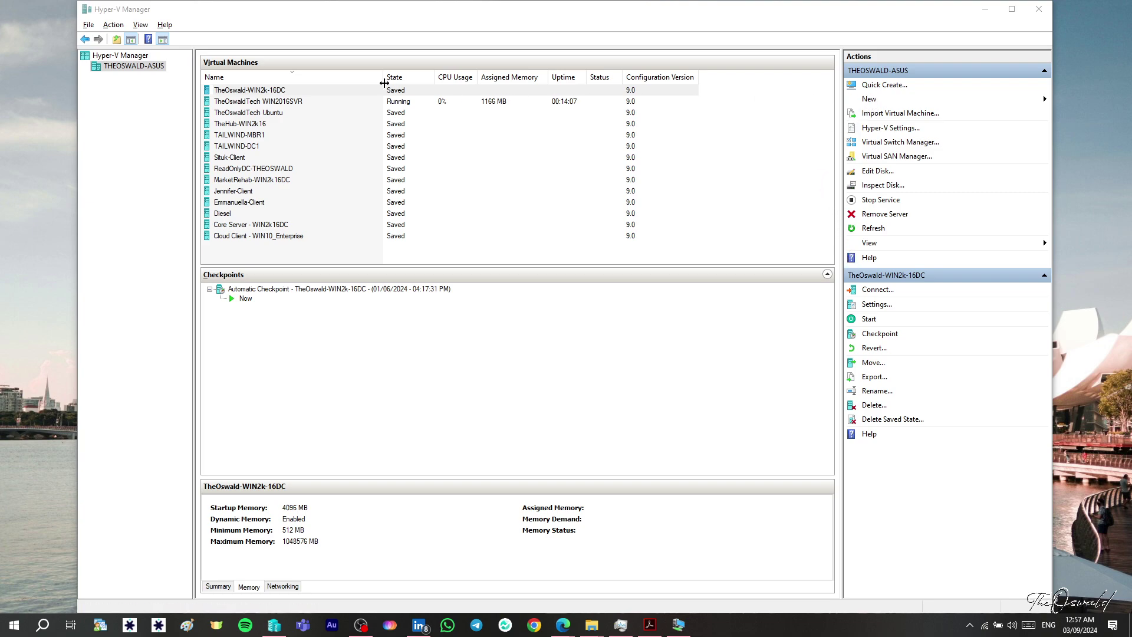
- Connect to the TheOswaldTech WIN2016SVR VM and sign in as Administrator with the account password
left_click(360, 102)
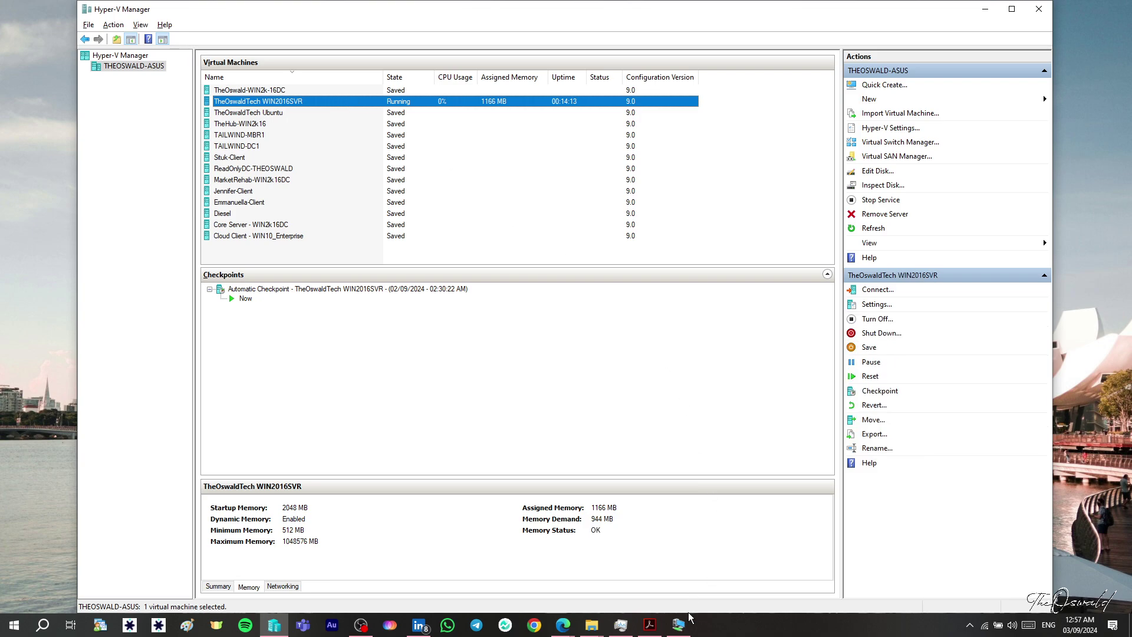
left_click(684, 627)
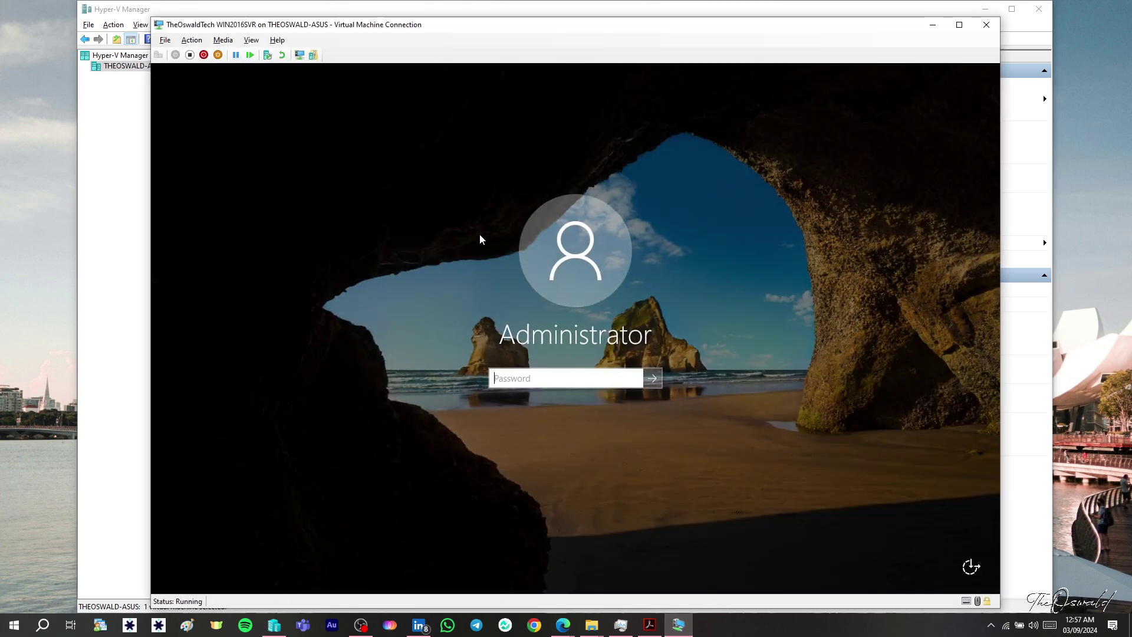
type("P")
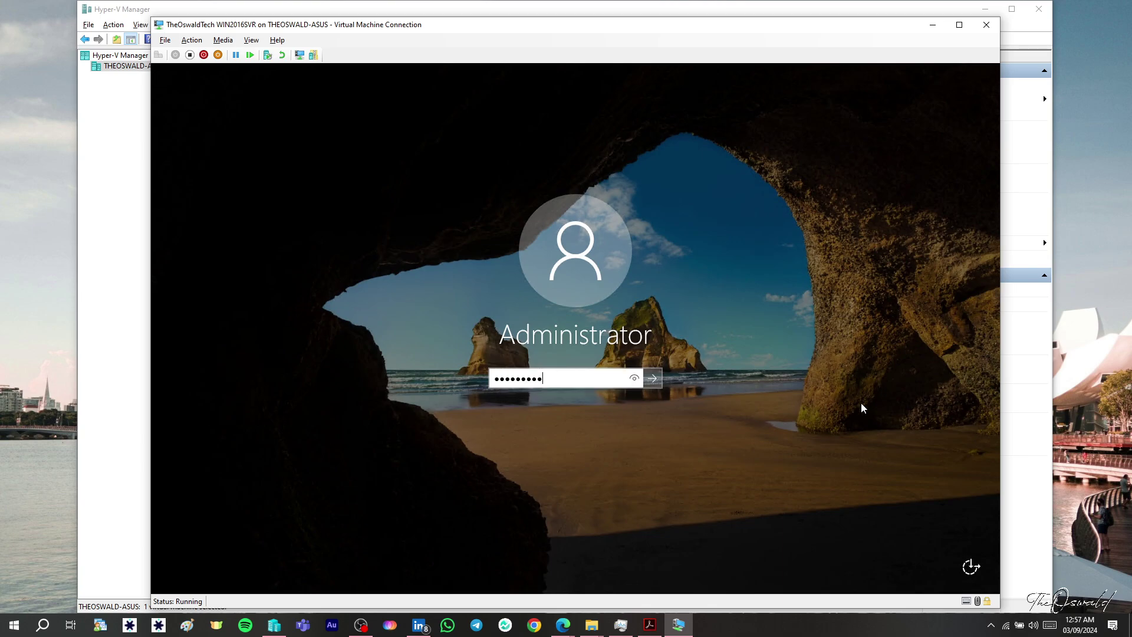
key("Return")
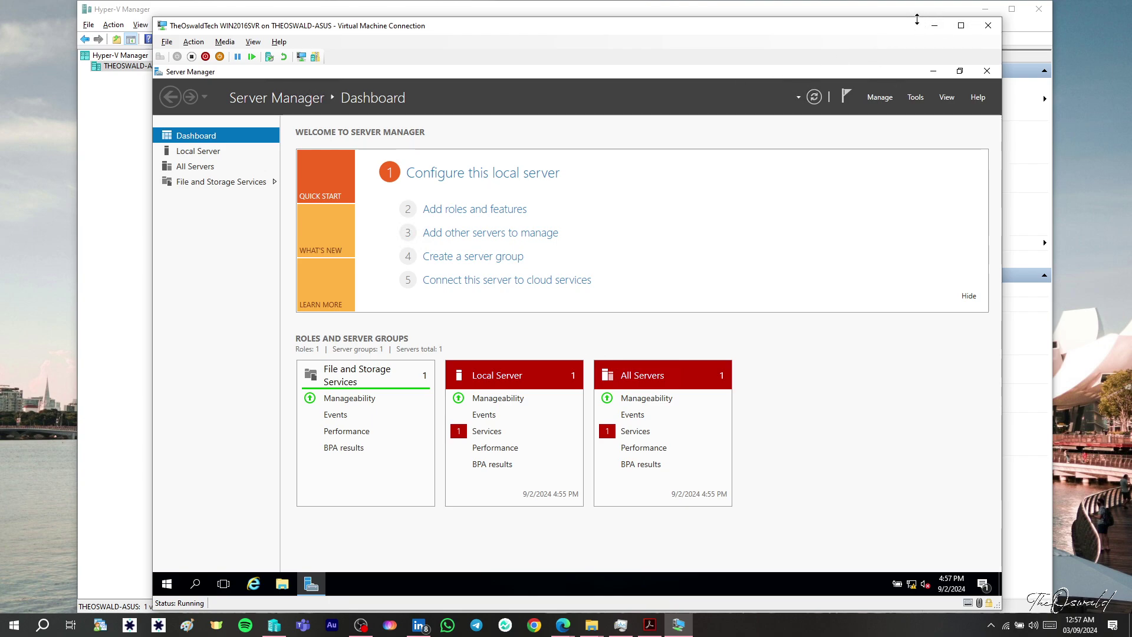
- Enlarge the VM console window to fill the screen so Server Manager is fully visible
left_click_drag(904, 16, 904, 1)
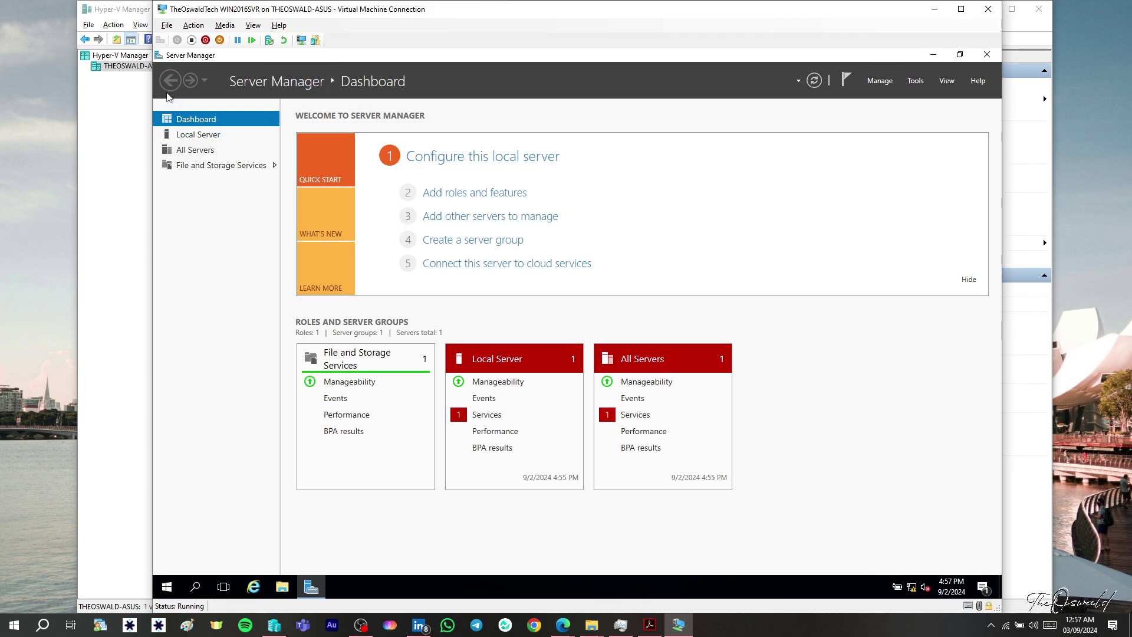
left_click(987, 11)
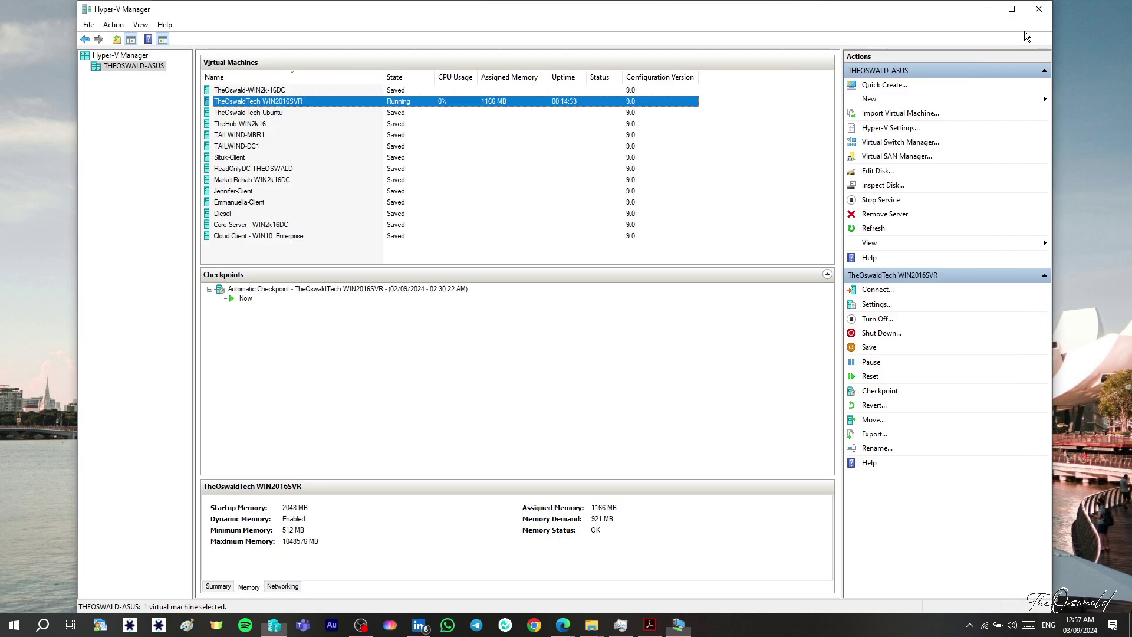
left_click(984, 14)
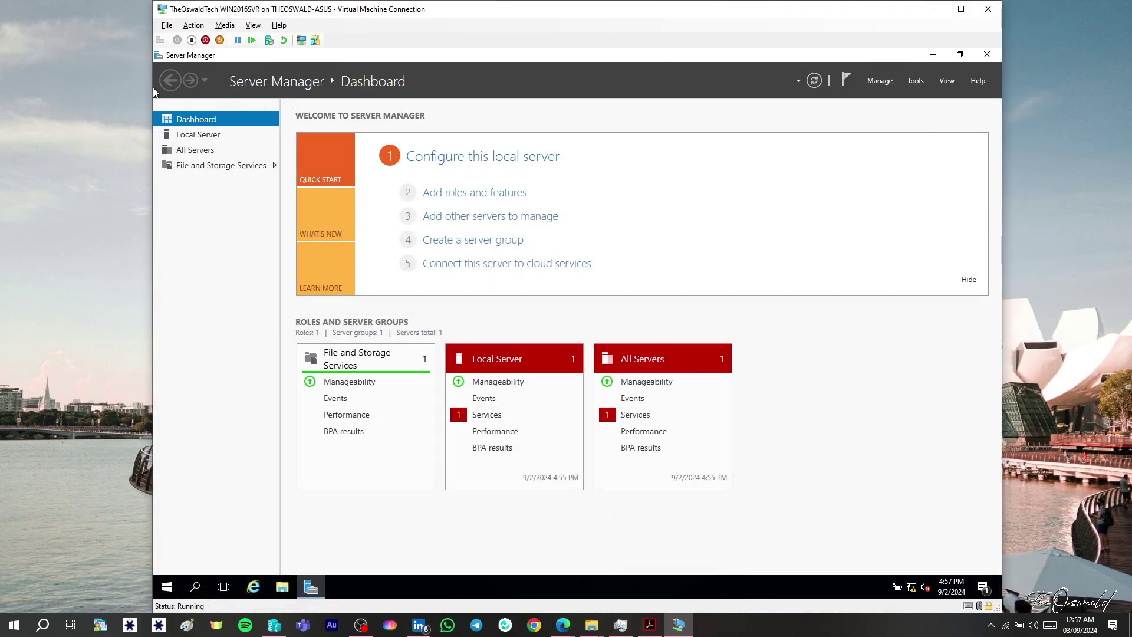
left_click_drag(151, 87, 41, 87)
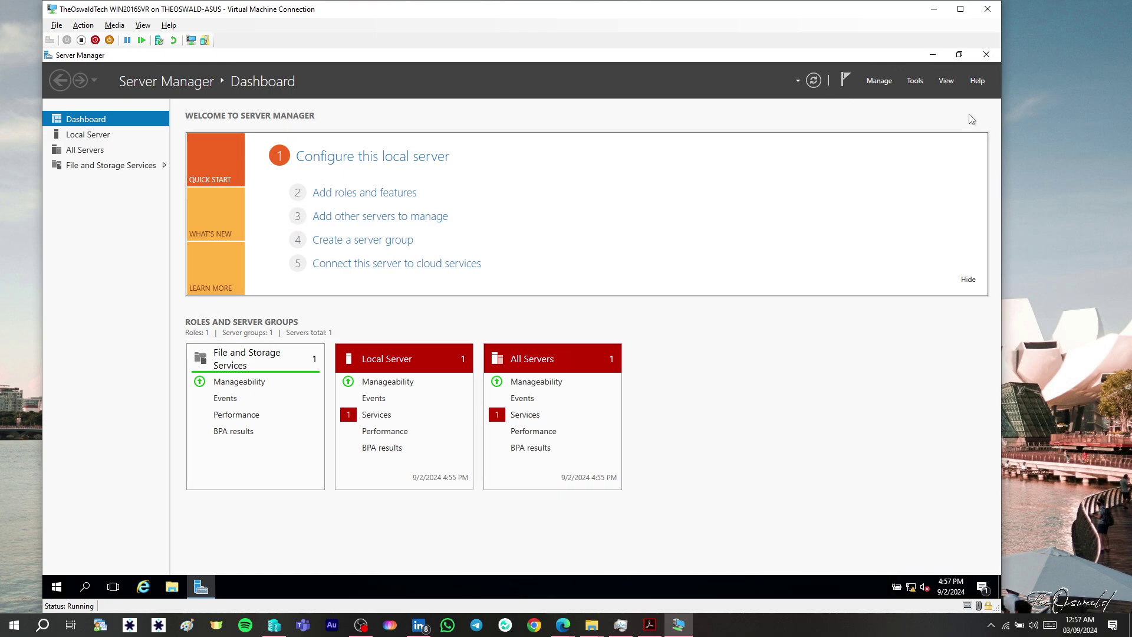
left_click_drag(1001, 121, 1097, 121)
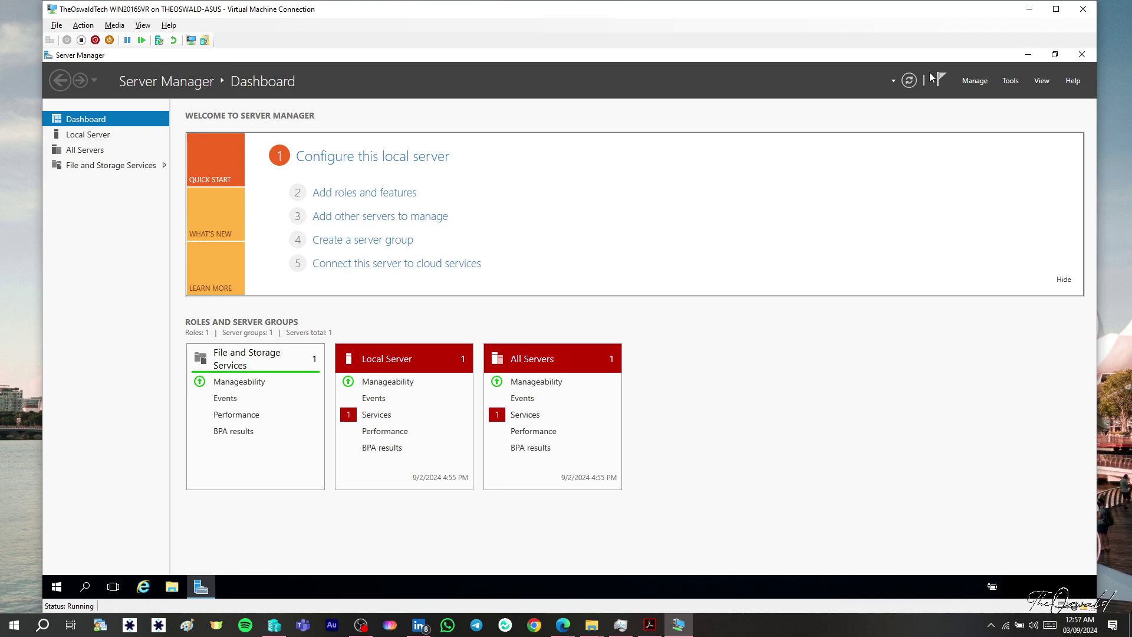
left_click(1029, 54)
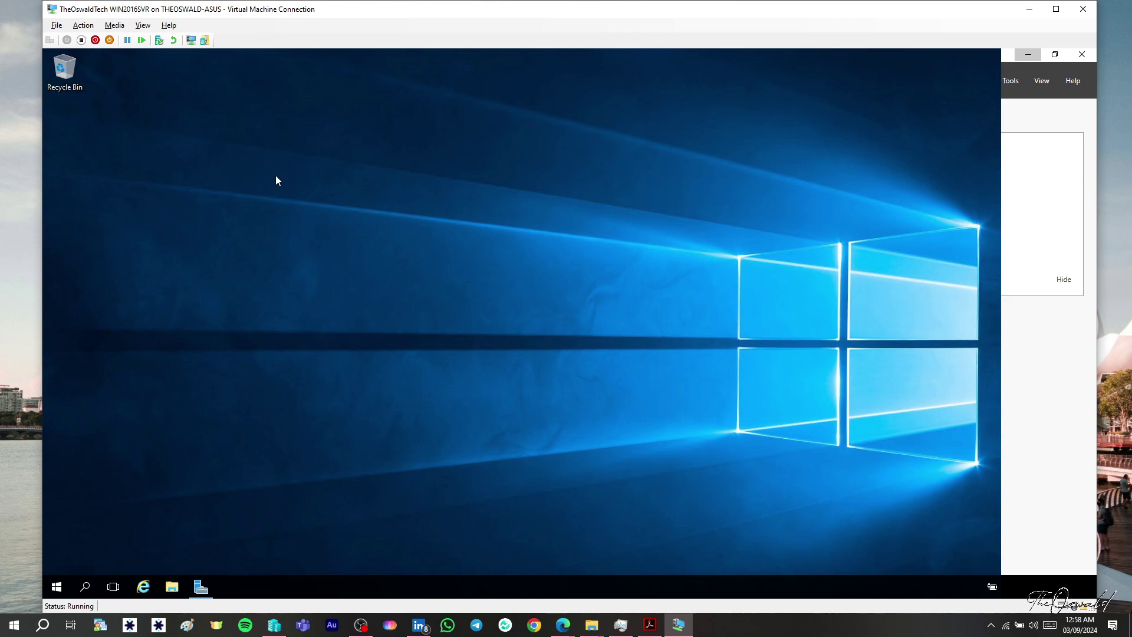
left_click(202, 586)
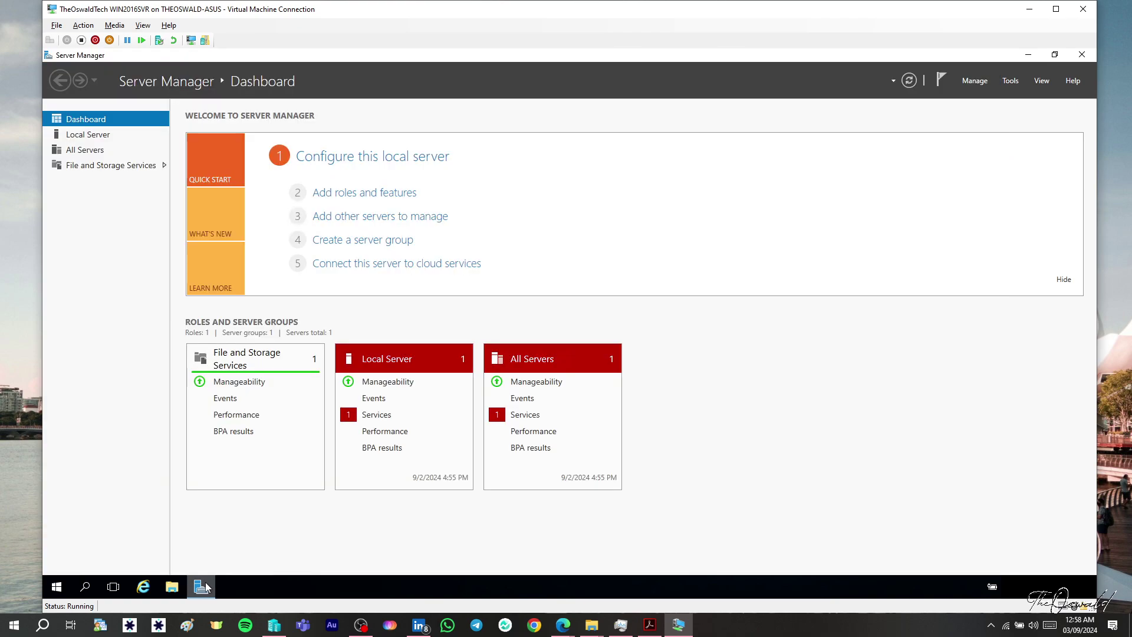
- Browse Local Server and All Servers, then refresh the dashboard tiles to 4:58 PM
left_click(88, 134)
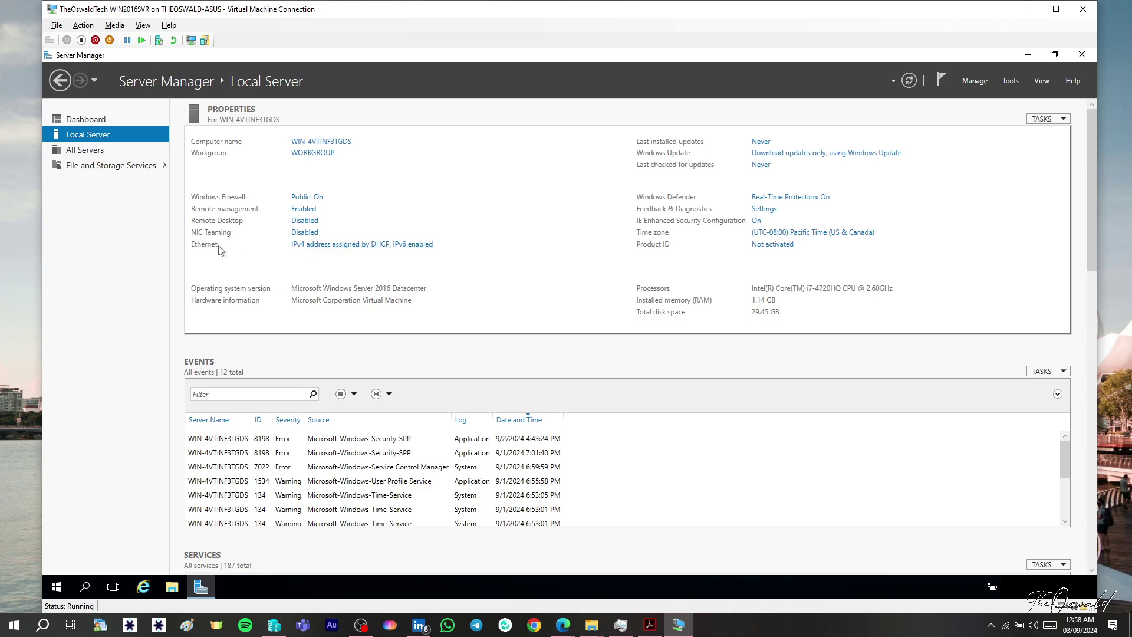
left_click(88, 152)
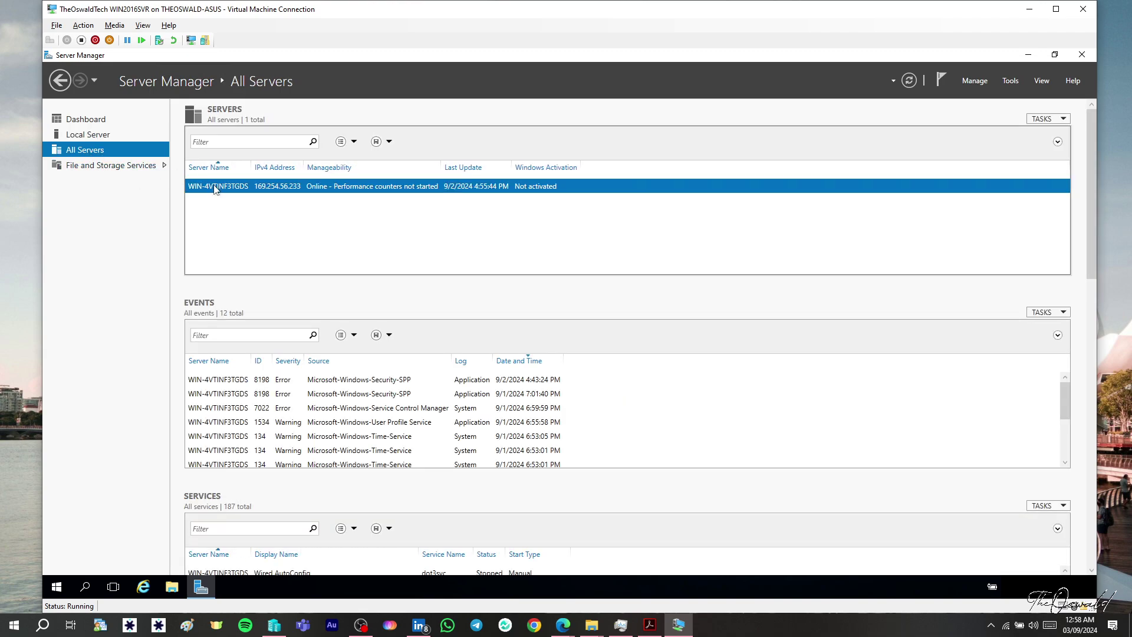
left_click(88, 121)
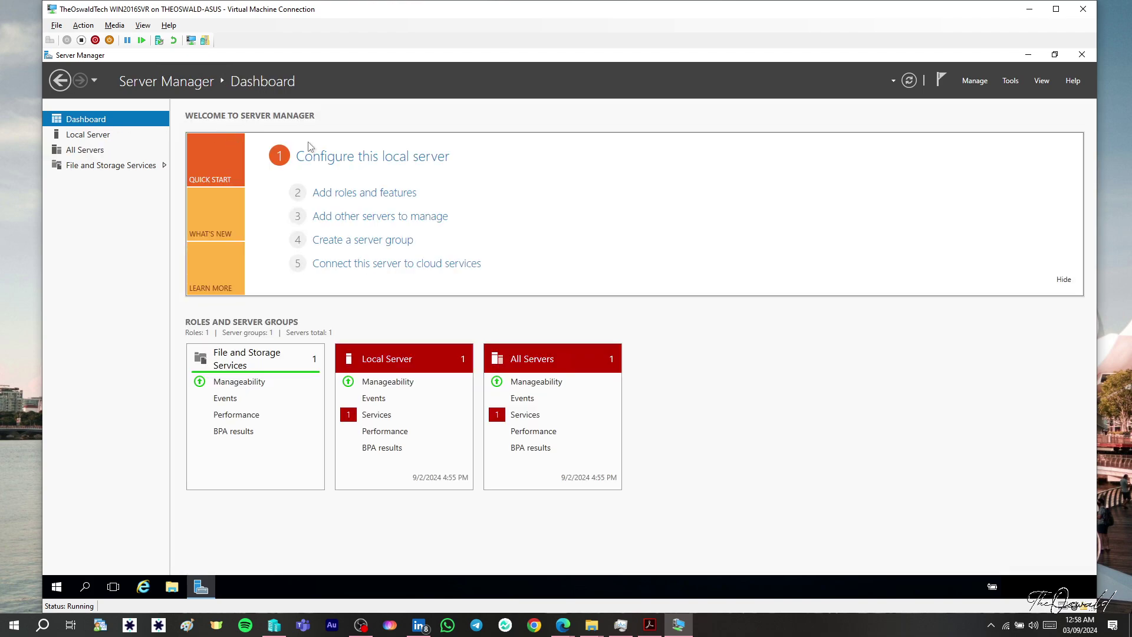
left_click(910, 82)
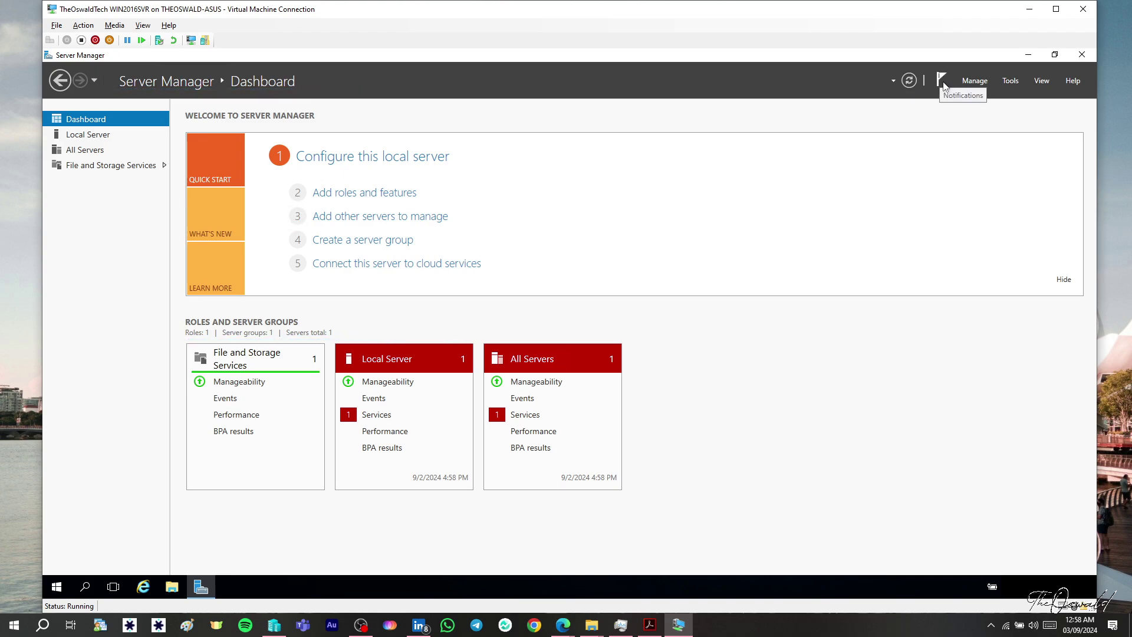
left_click(1009, 81)
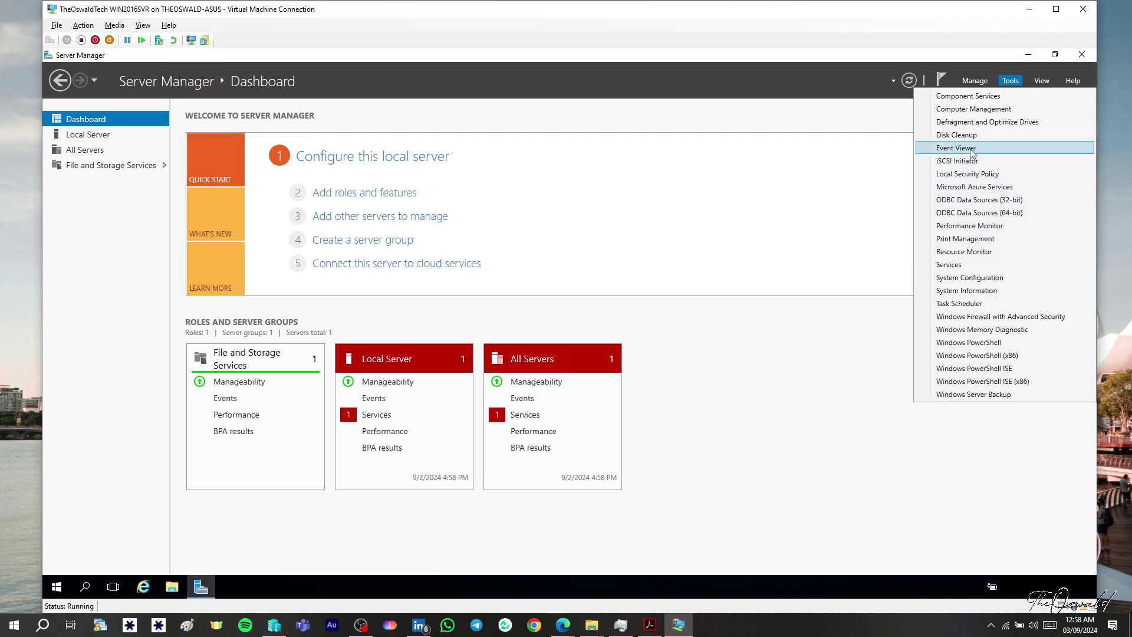
- Dismiss the Tools menu without choosing any tool
left_click(863, 121)
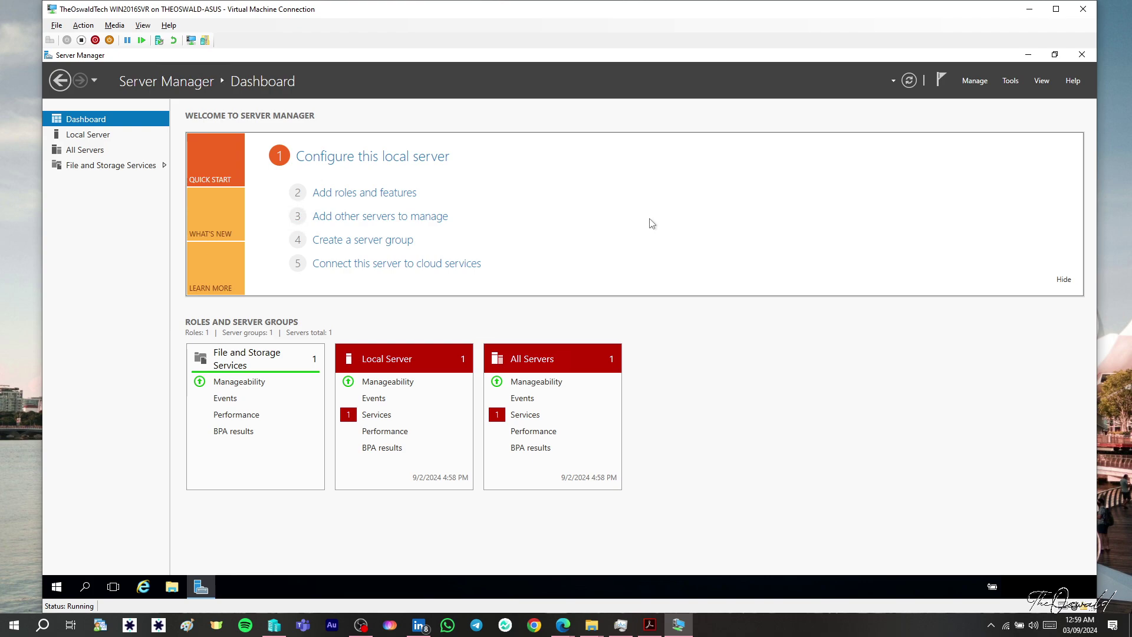
- Disable IPv6 on the Ethernet adapter and bring up its TCP/IPv4 properties
left_click(85, 139)
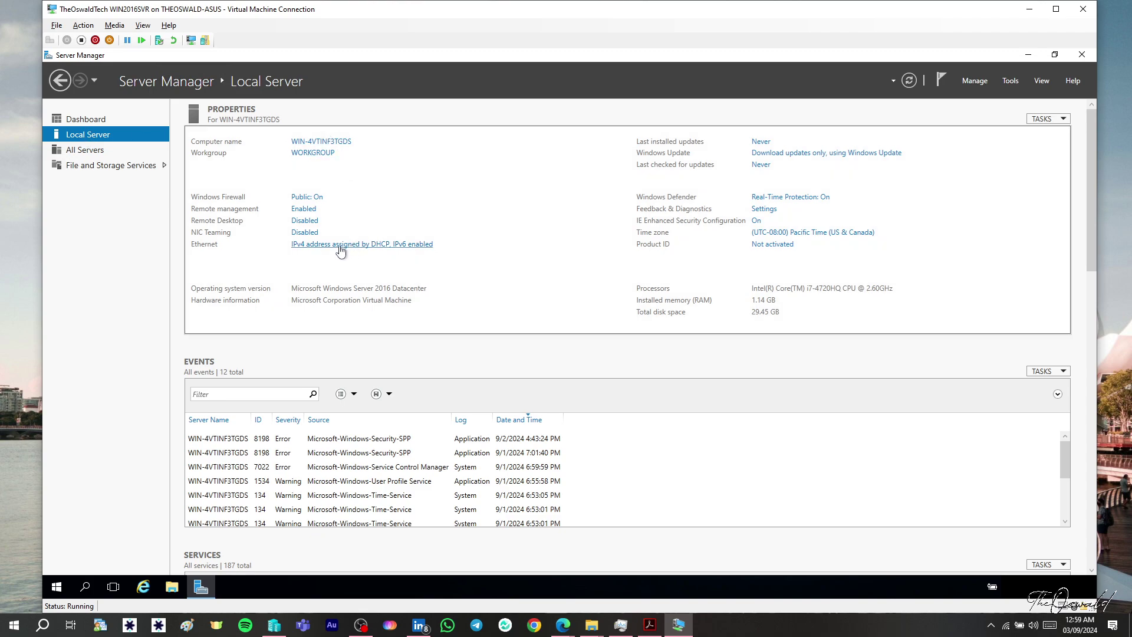
left_click(297, 248)
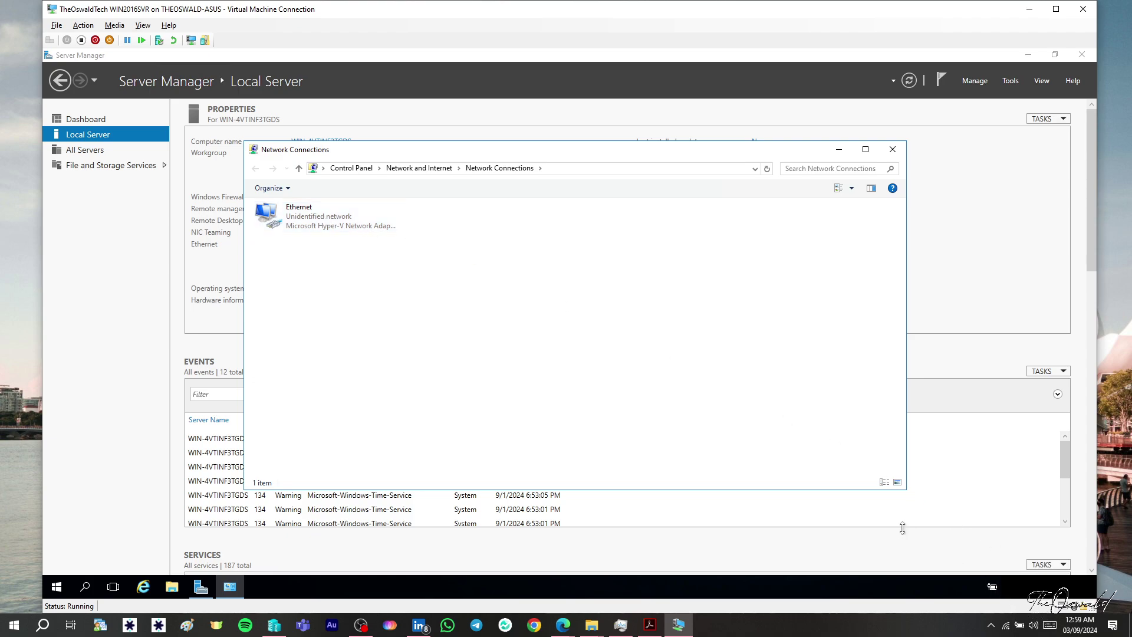
double_click(348, 228)
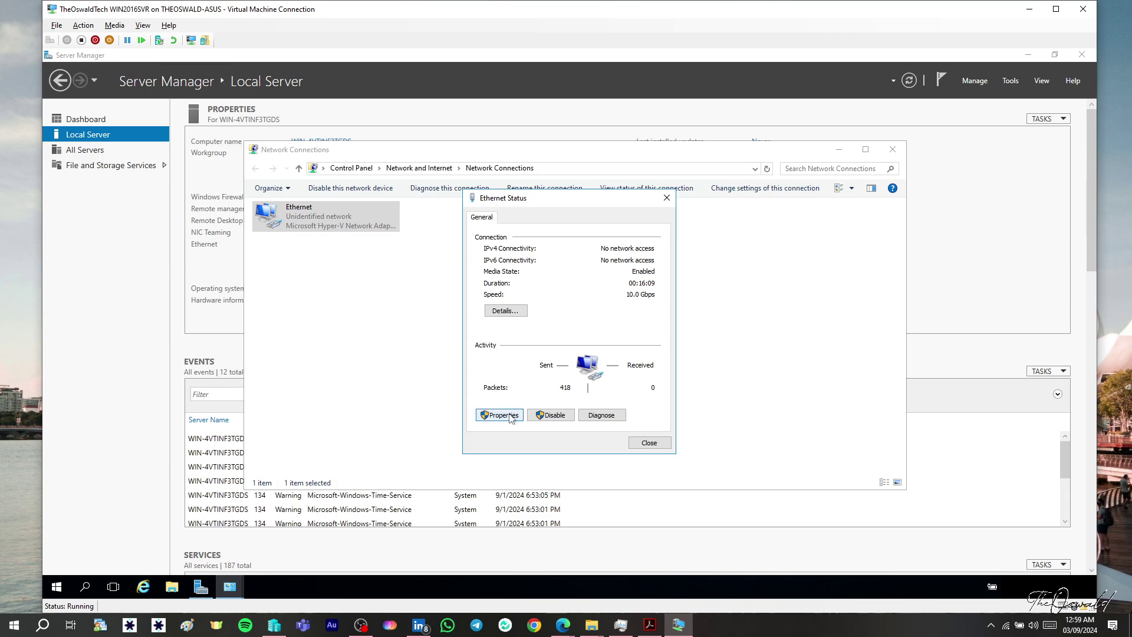
left_click(501, 415)
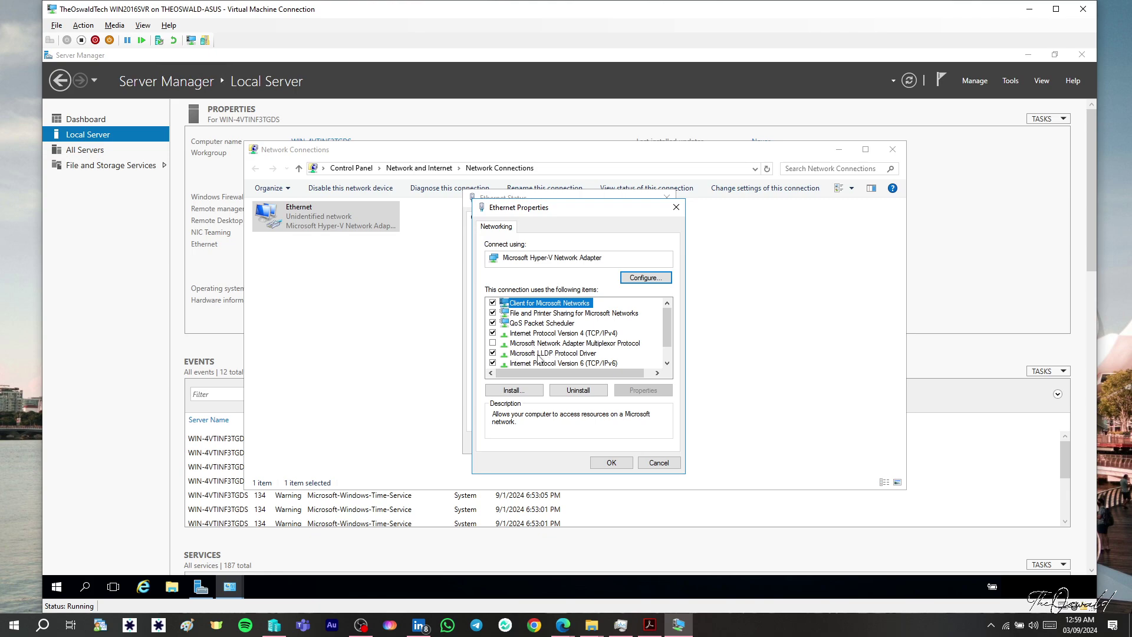
left_click(493, 363)
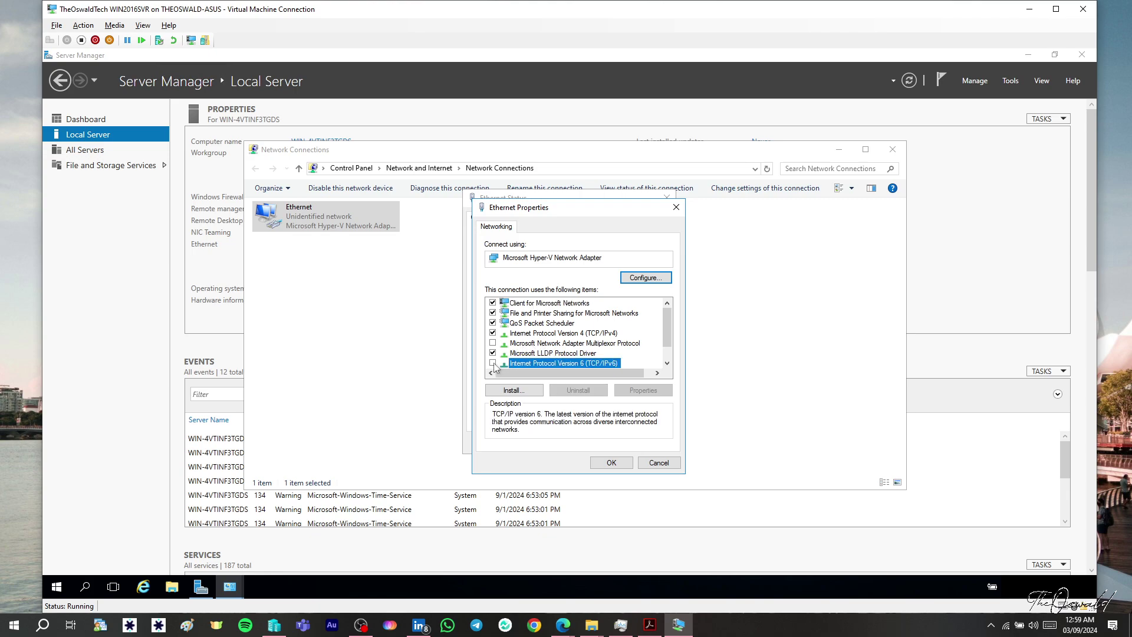
double_click(528, 333)
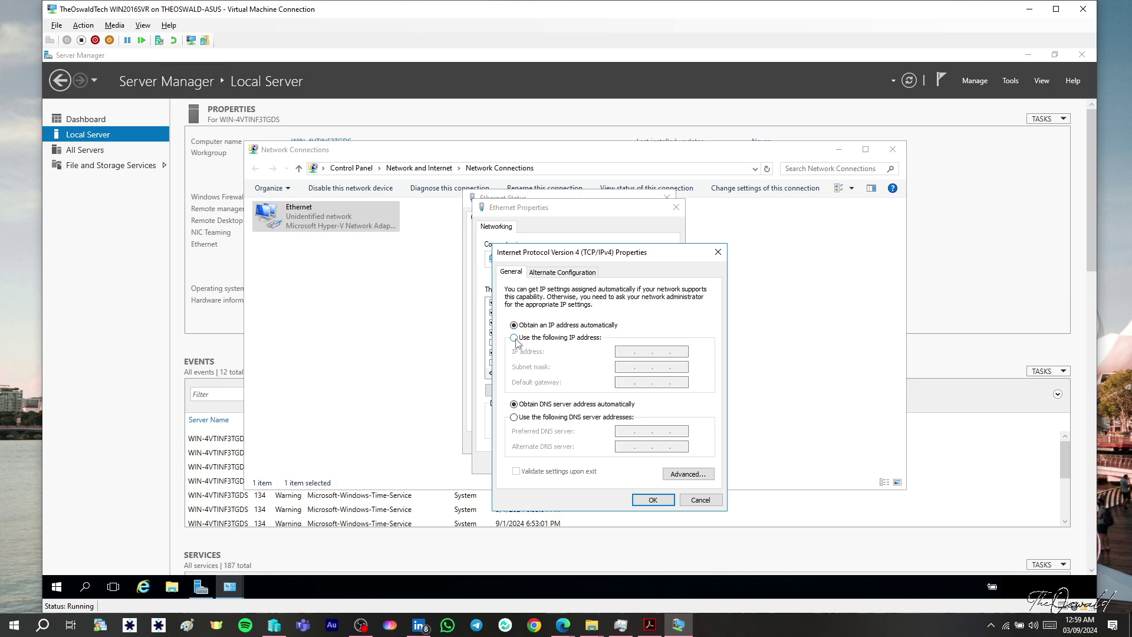
- Assign static IP 192.168.49.5, mask 255.255.255.240, DNS 192.168.49.5, validating settings on exit
left_click(515, 339)
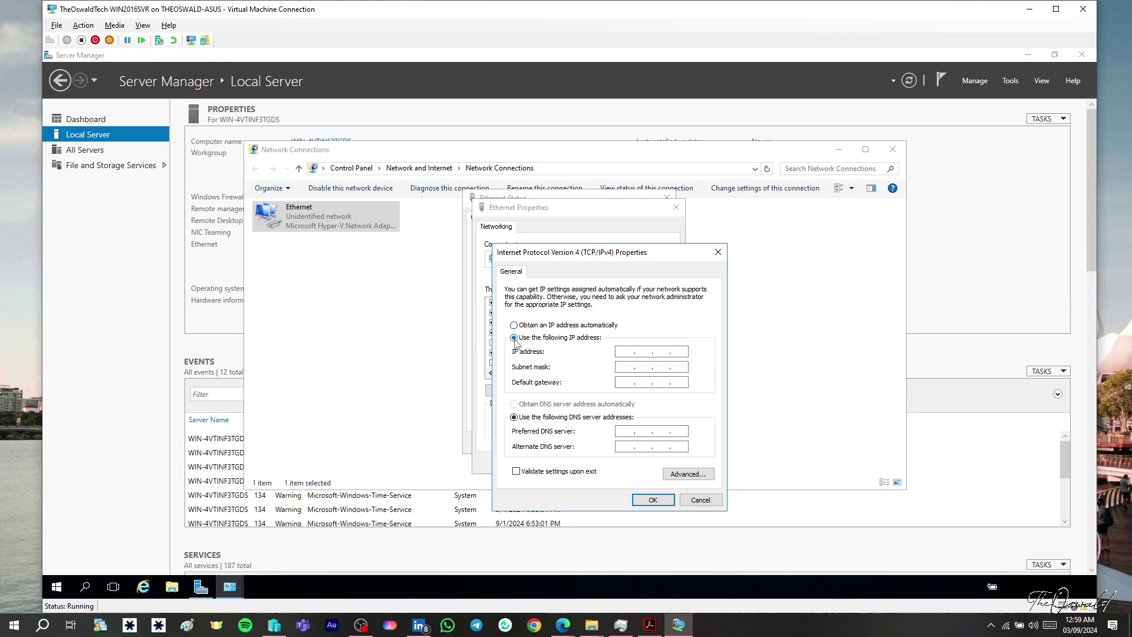
left_click(622, 355)
type(". 168 . 49 . 5")
left_click(624, 367)
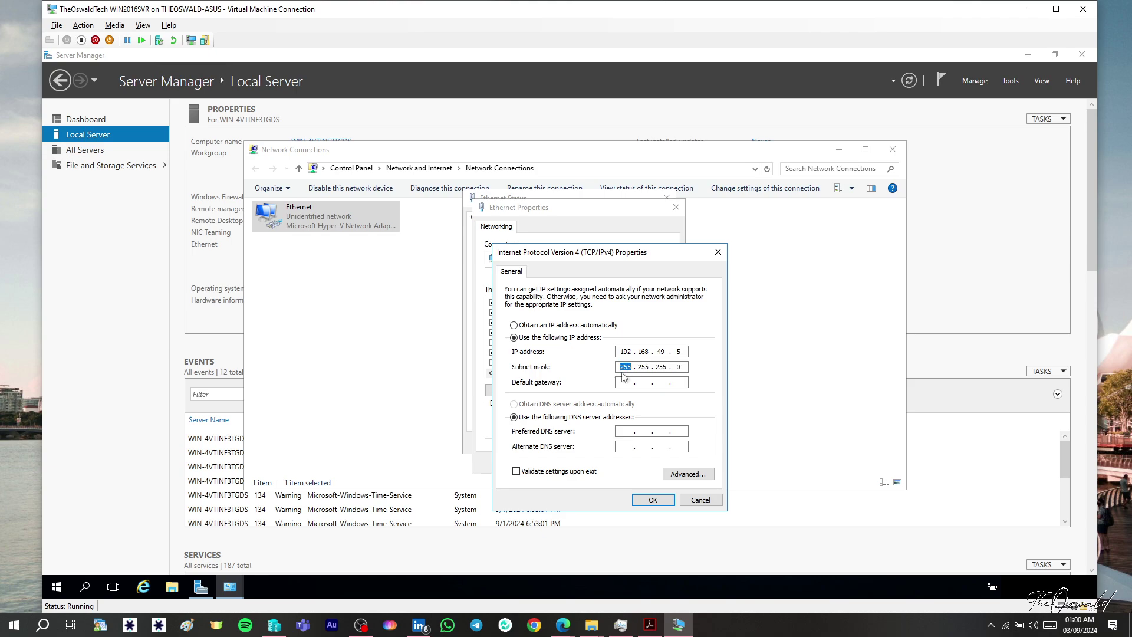
left_click(688, 368)
type("240")
left_click(626, 382)
type("19")
left_click(570, 472)
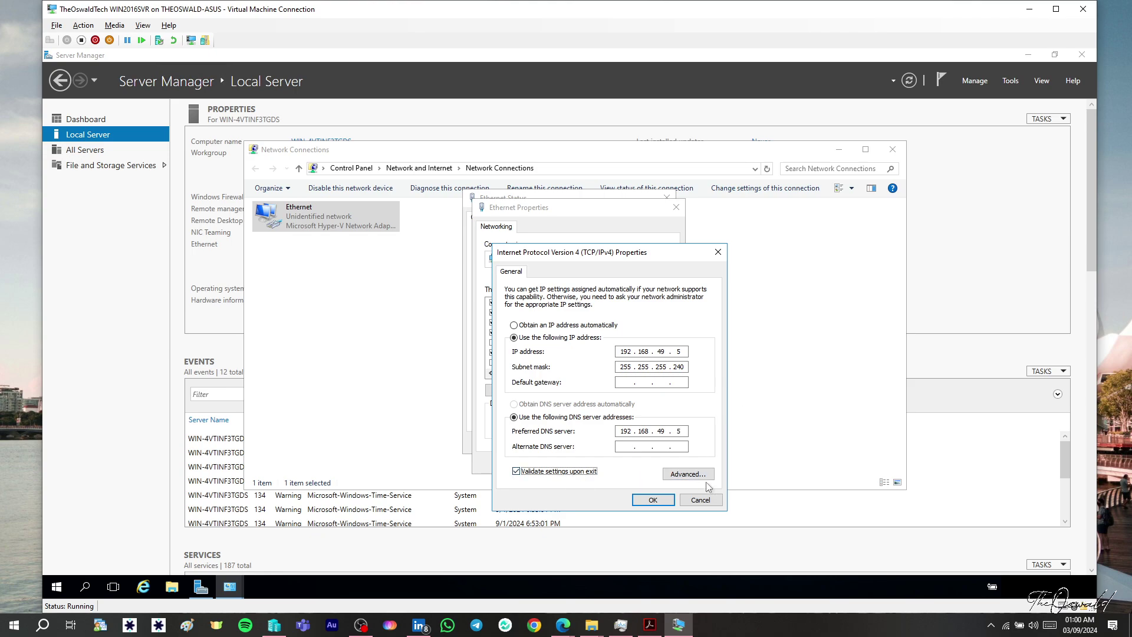
left_click(666, 501)
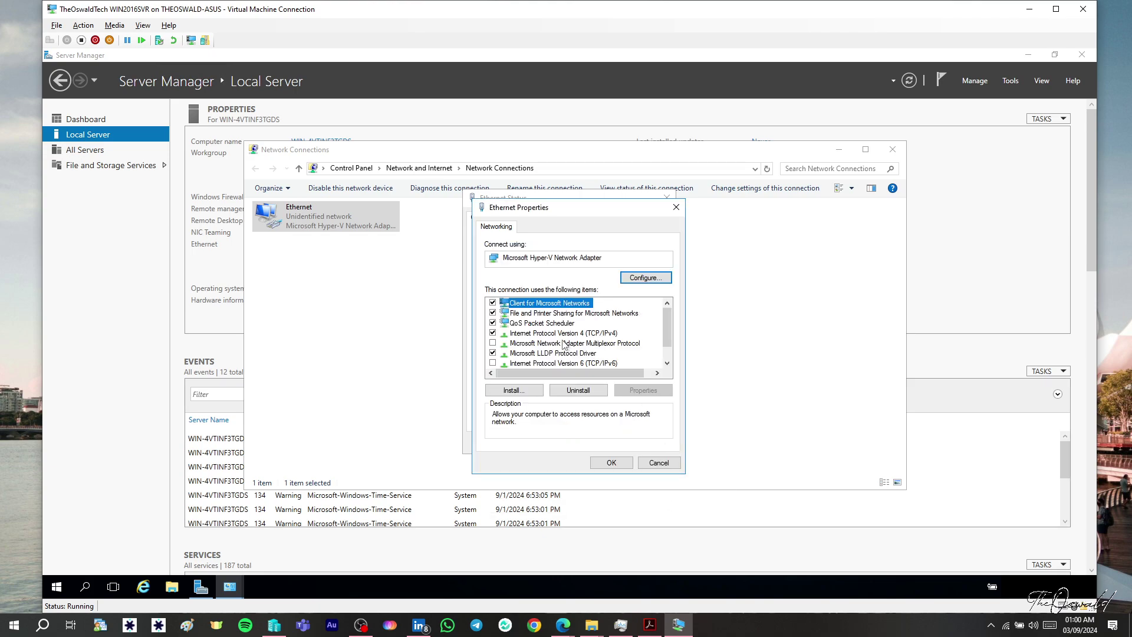
- Close the network dialogs and refresh Local Server so Ethernet shows 192.168.49.5
left_click(561, 338)
double_click(561, 337)
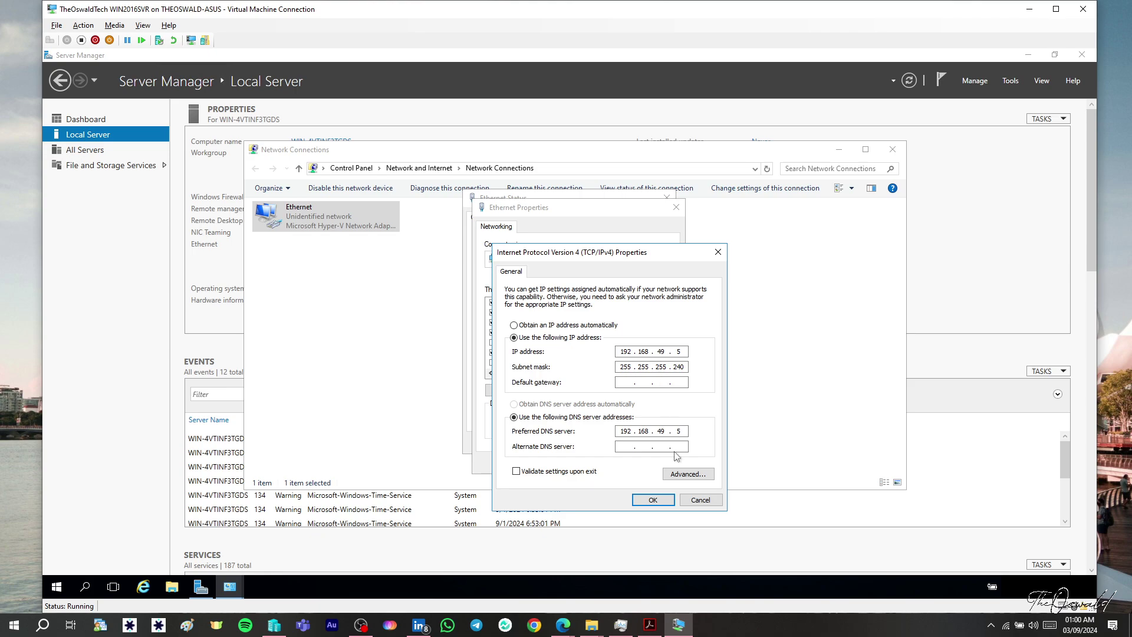
left_click(669, 501)
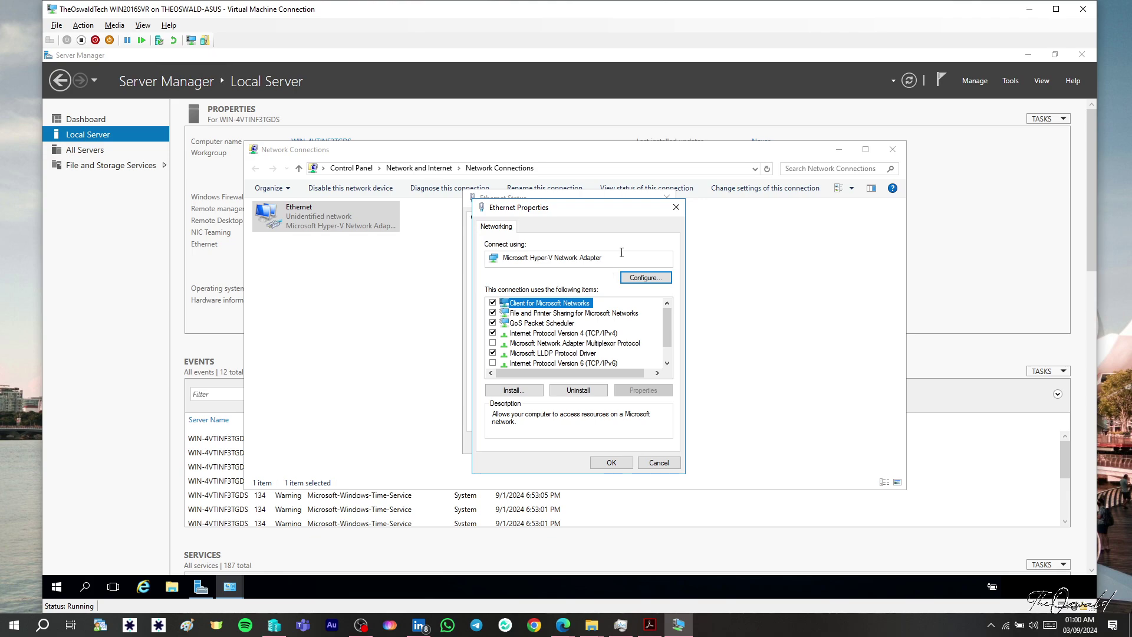
left_click(613, 466)
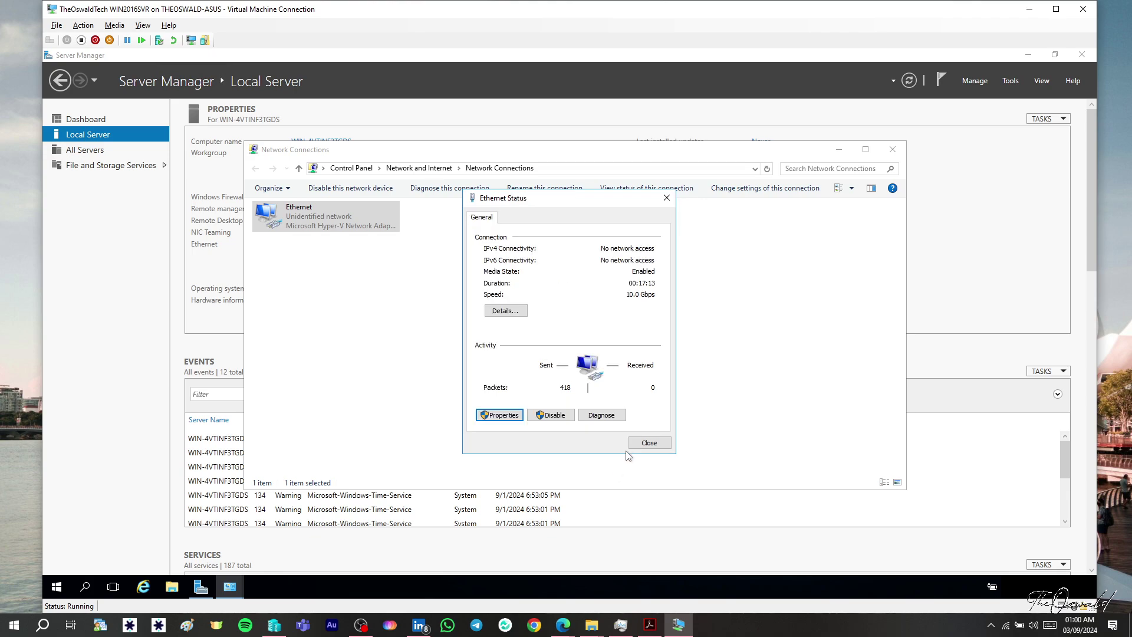
left_click(642, 447)
left_click(892, 149)
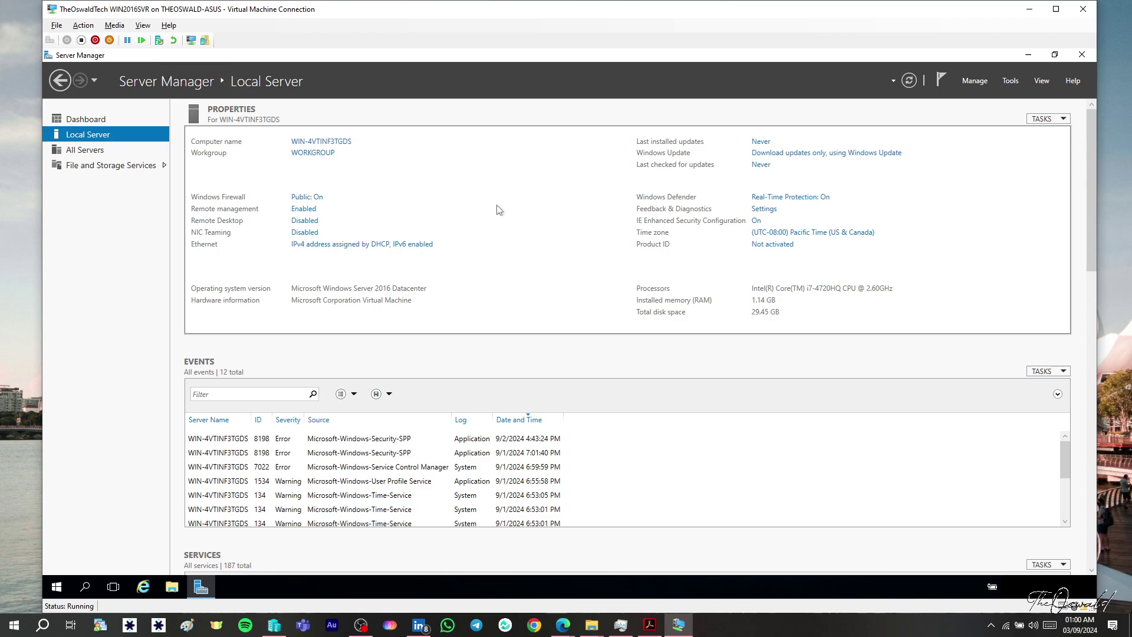
left_click(910, 86)
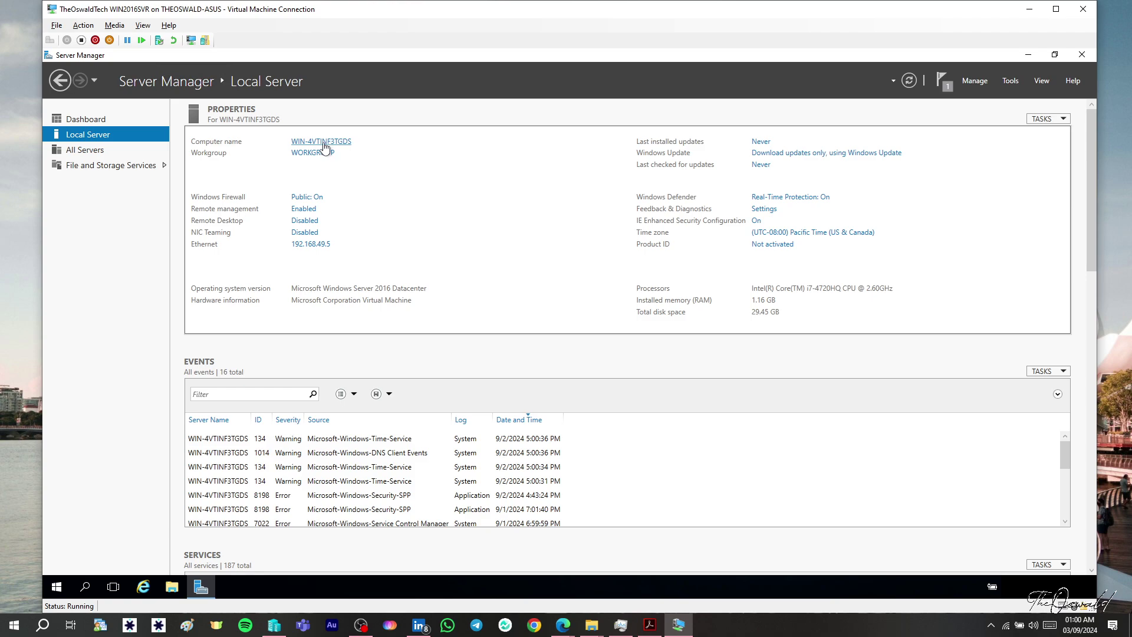
- Rename the computer to TheOswald_DC1, accepting the character warning and restart notice
left_click(324, 142)
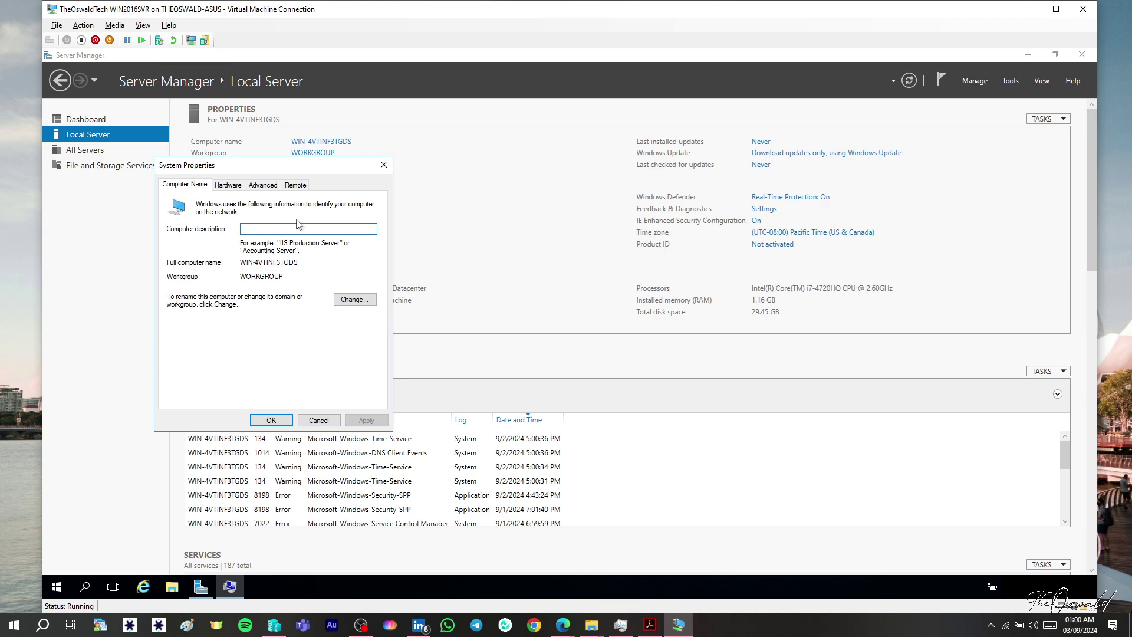
type("The")
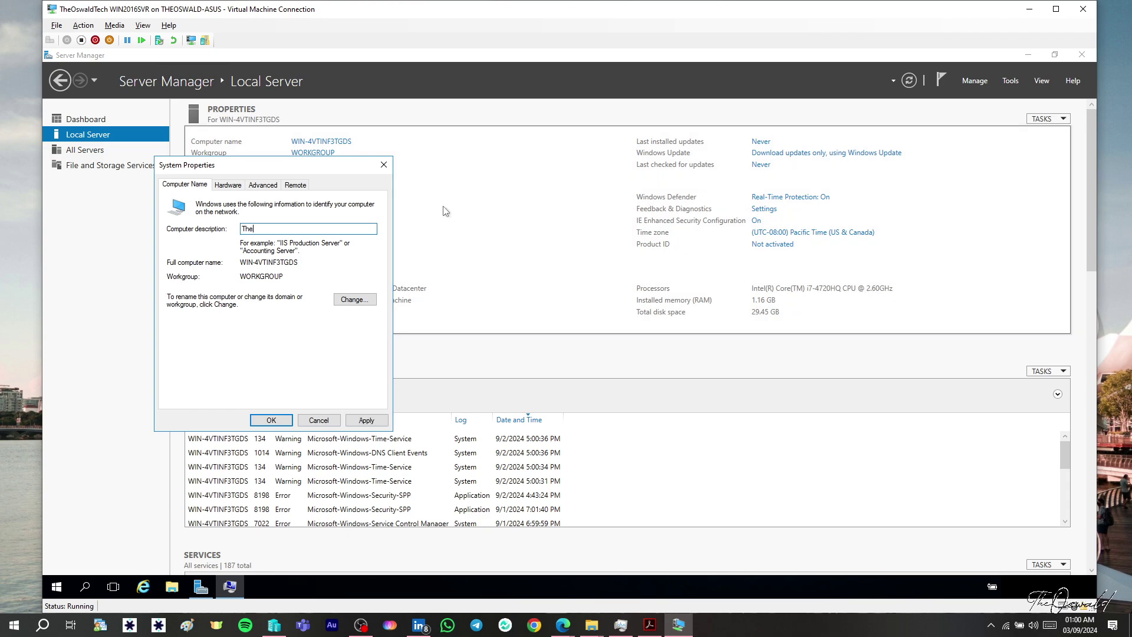
left_click(361, 300)
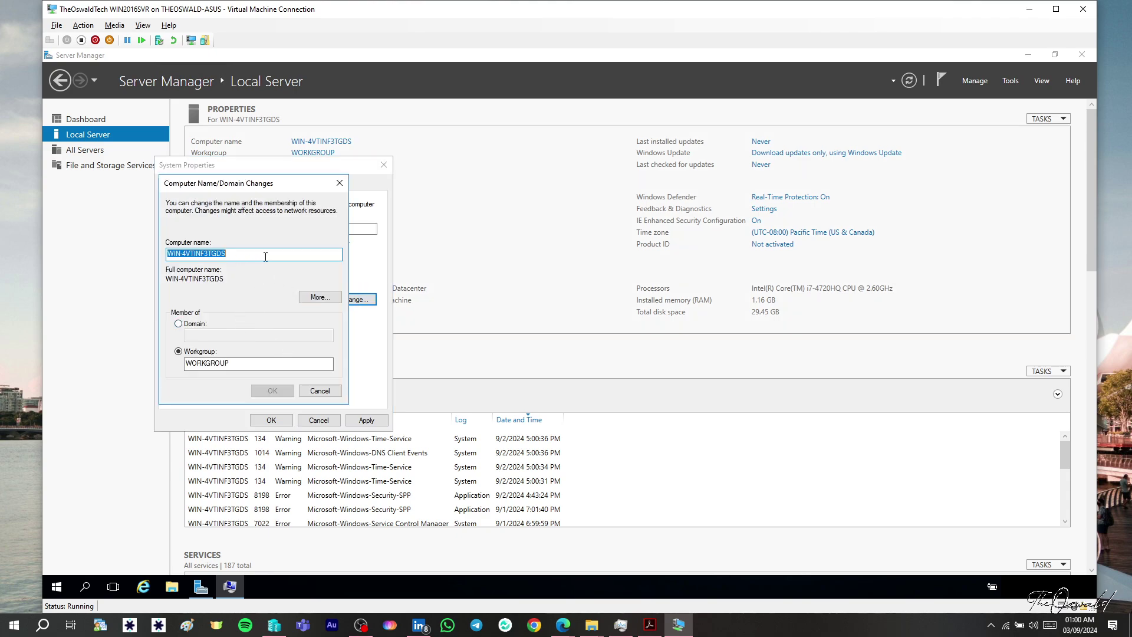
type("TheOswald_DC1")
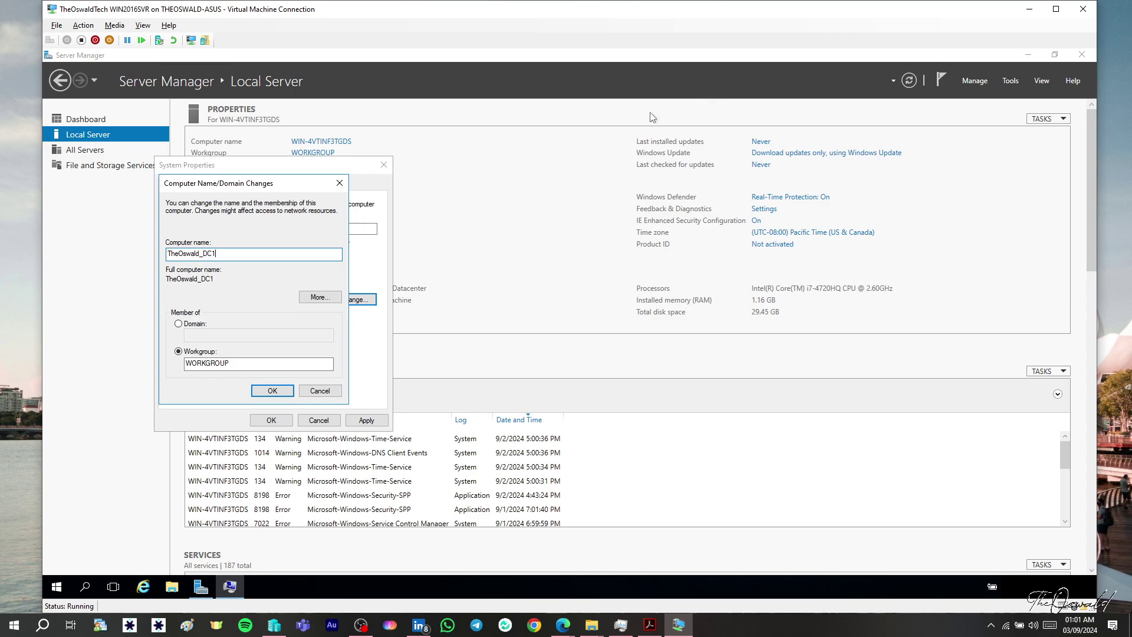
left_click(280, 390)
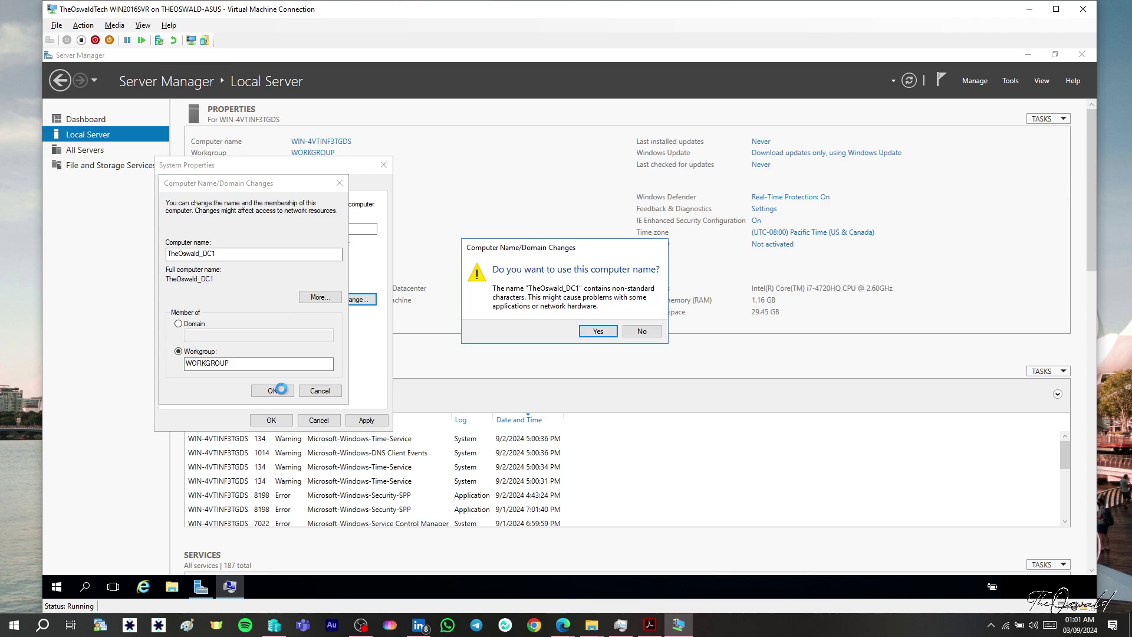
left_click(599, 332)
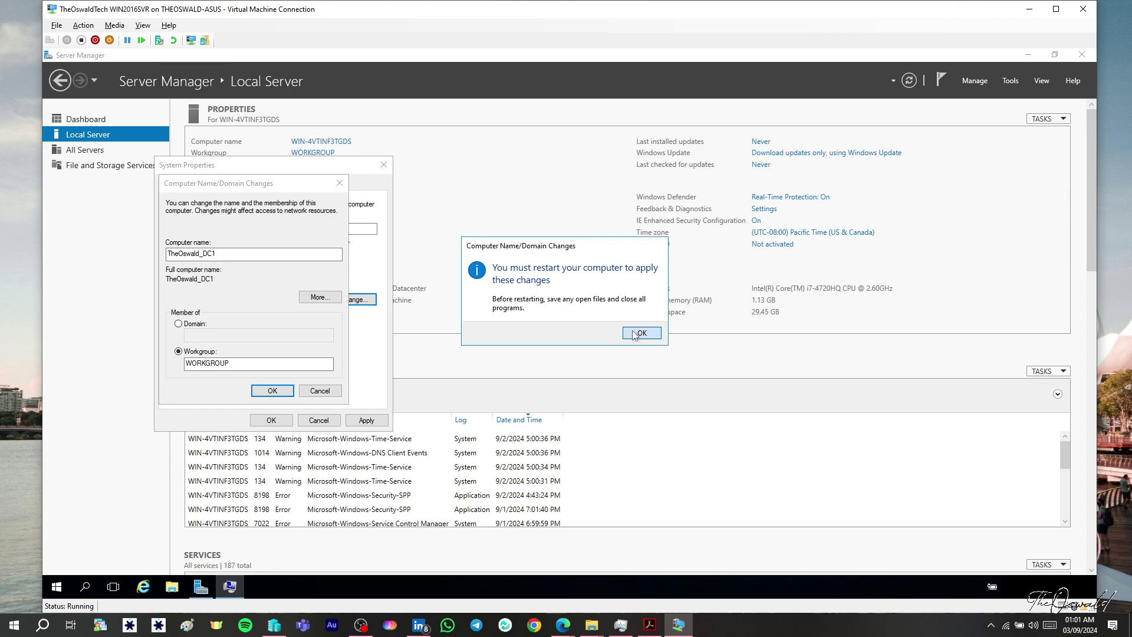
left_click(640, 334)
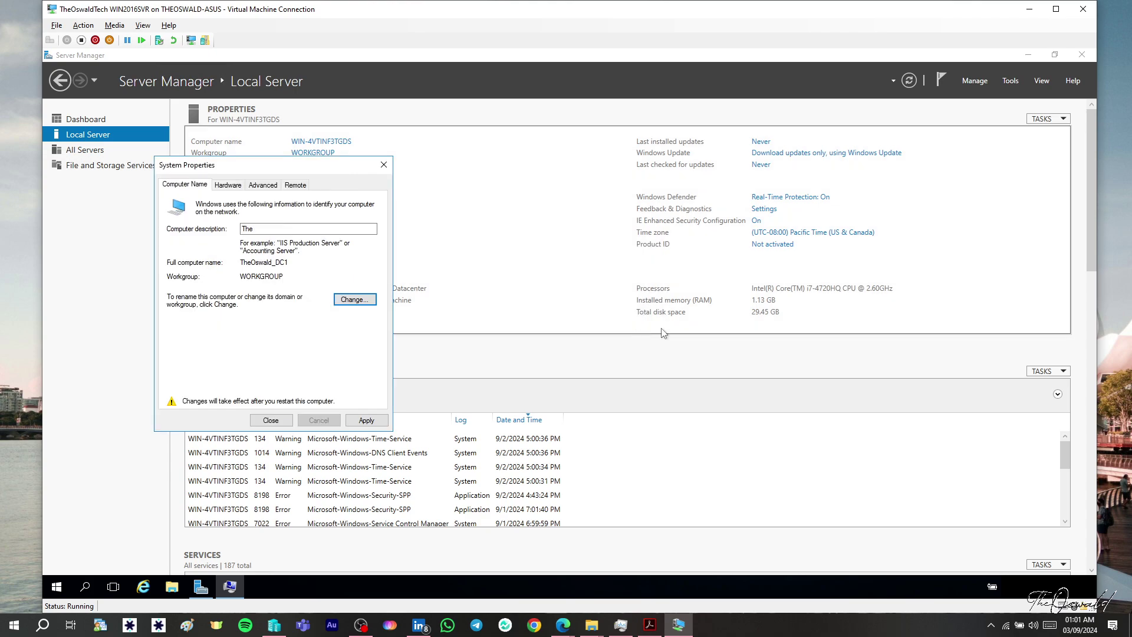
left_click(378, 422)
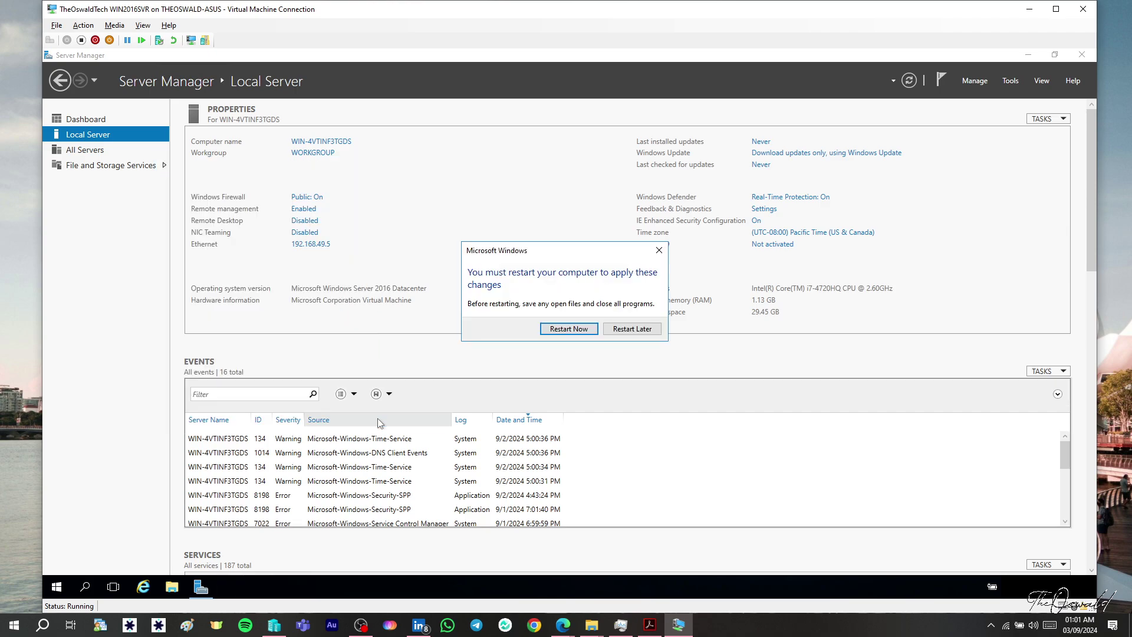
- Restart the server now and sign back in as Administrator with the account password
left_click(569, 329)
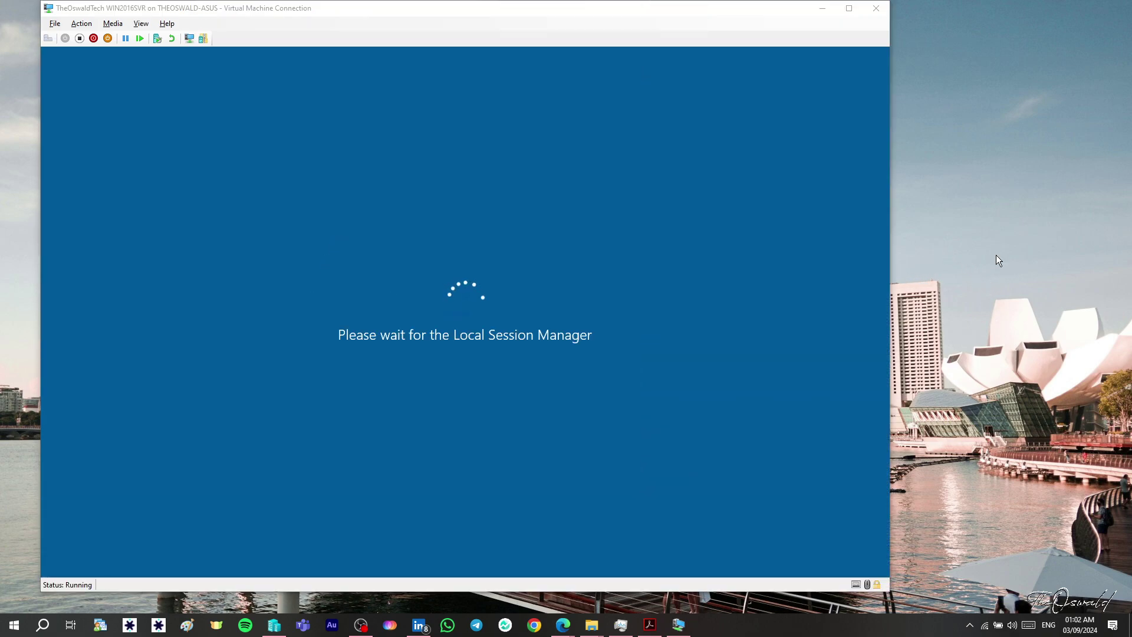
left_click(757, 8)
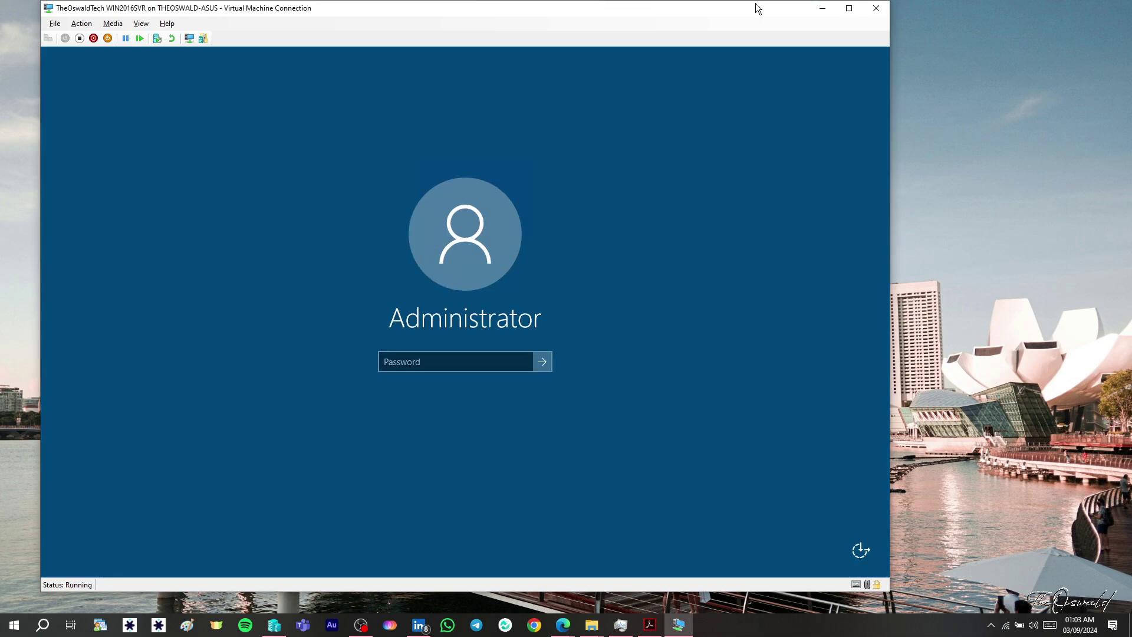
left_click_drag(758, 8, 821, 8)
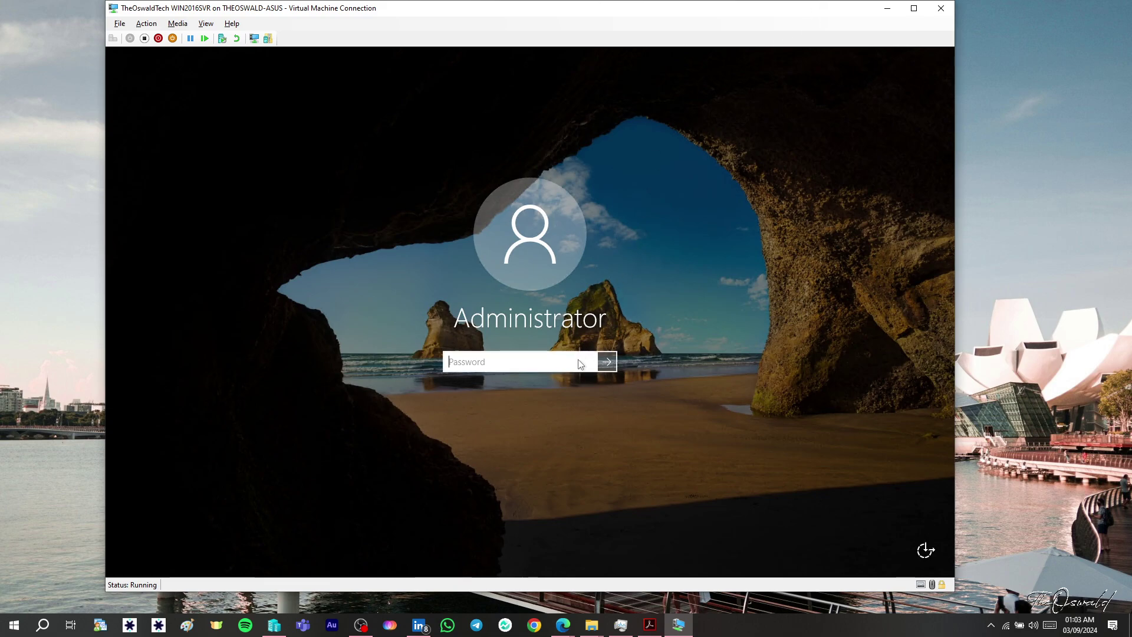
type("*********")
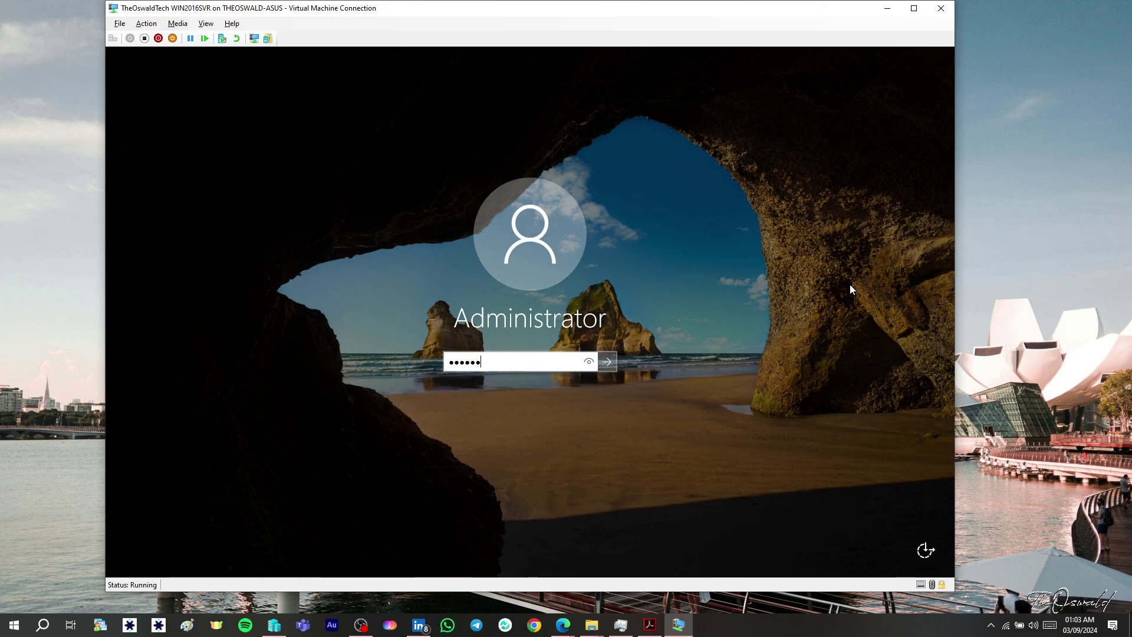
type("*")
key("Return")
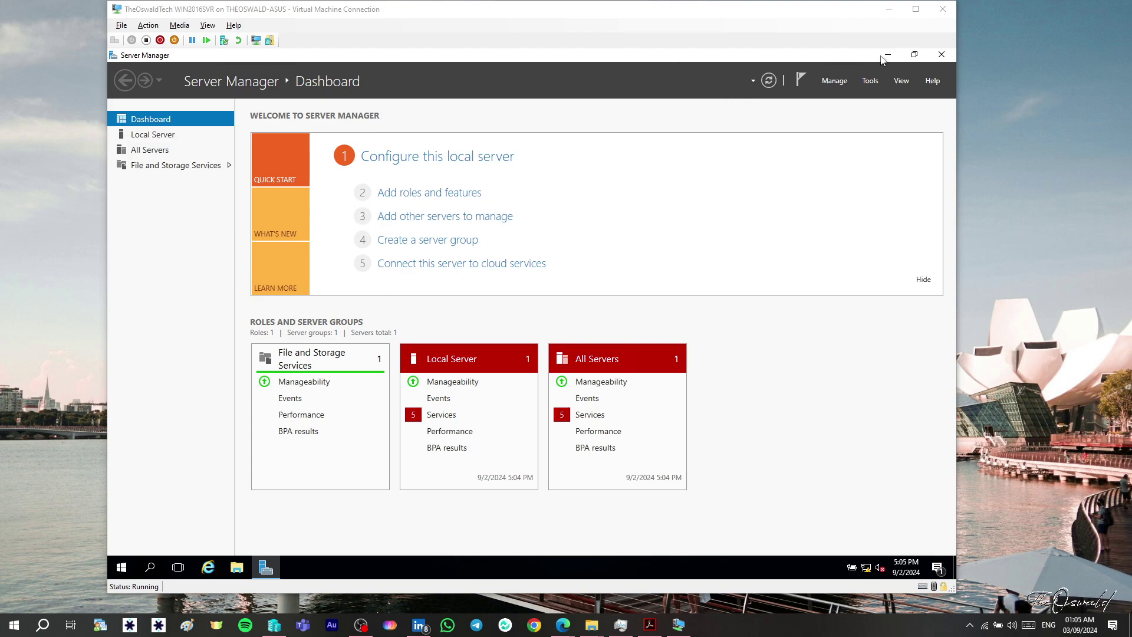
left_click(161, 138)
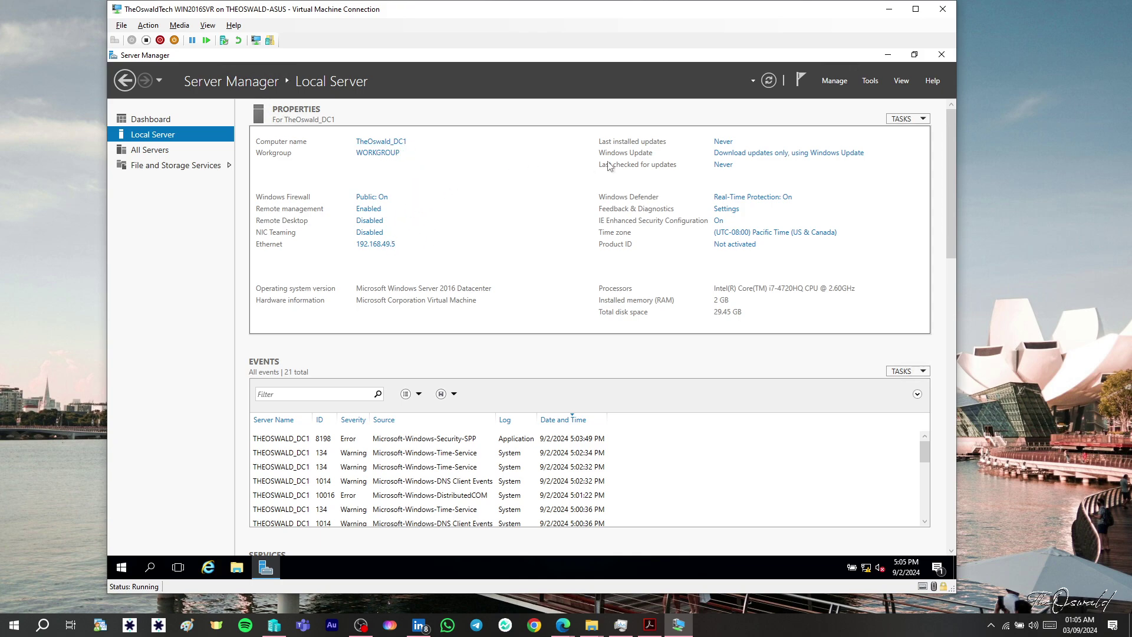
left_click(152, 121)
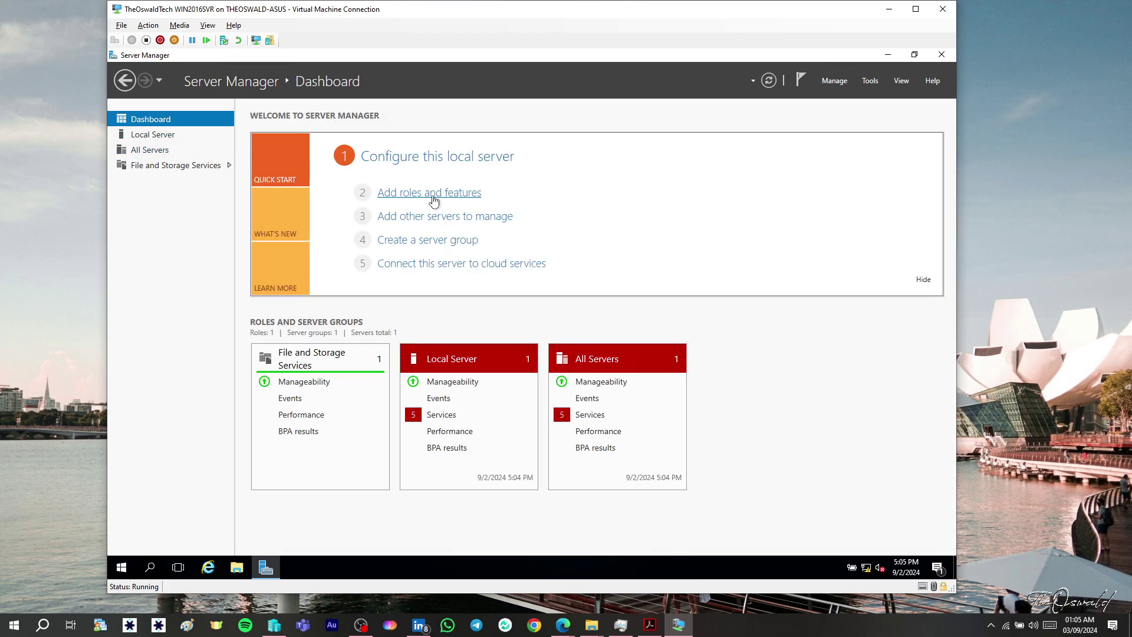
- Start a role-based Add Roles and Features installation targeting TheOswald_DC1
left_click(434, 201)
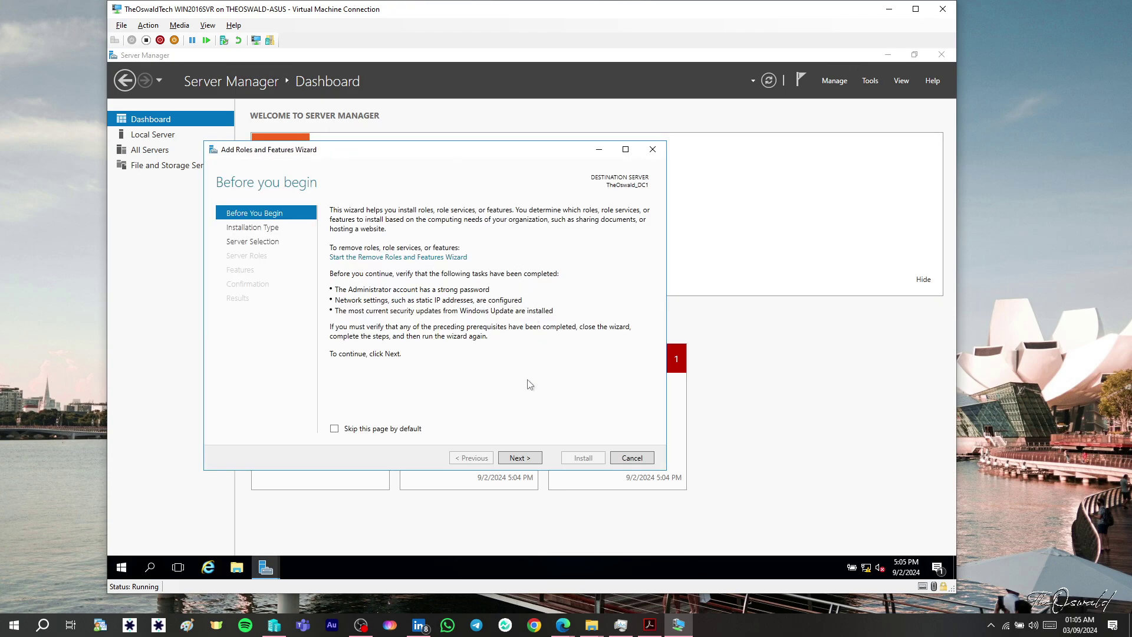
left_click(535, 462)
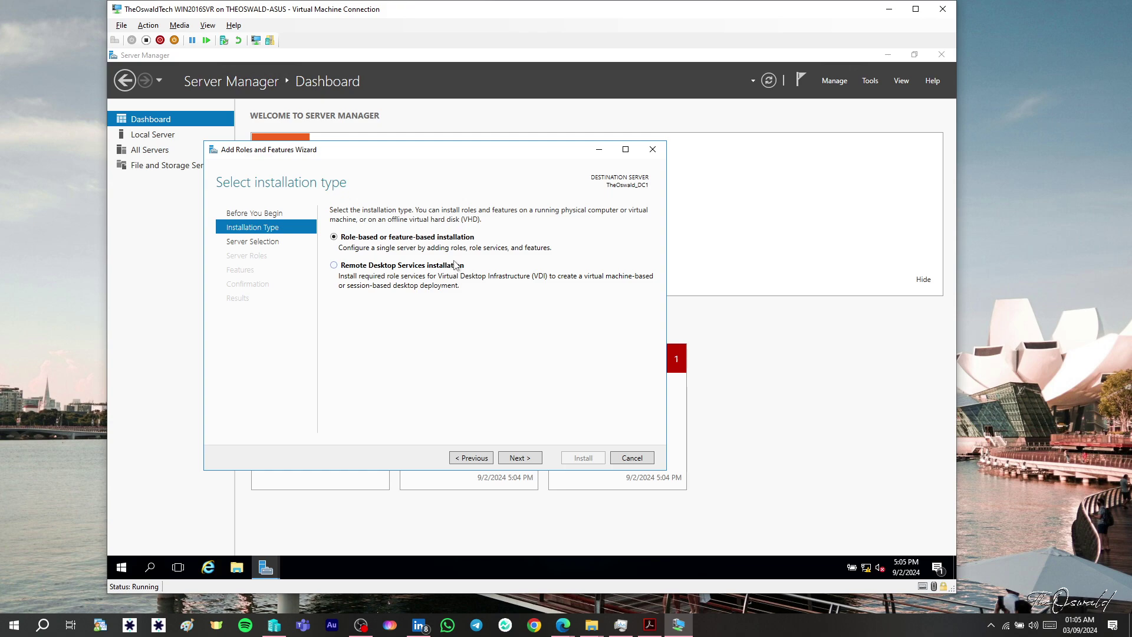
left_click(517, 459)
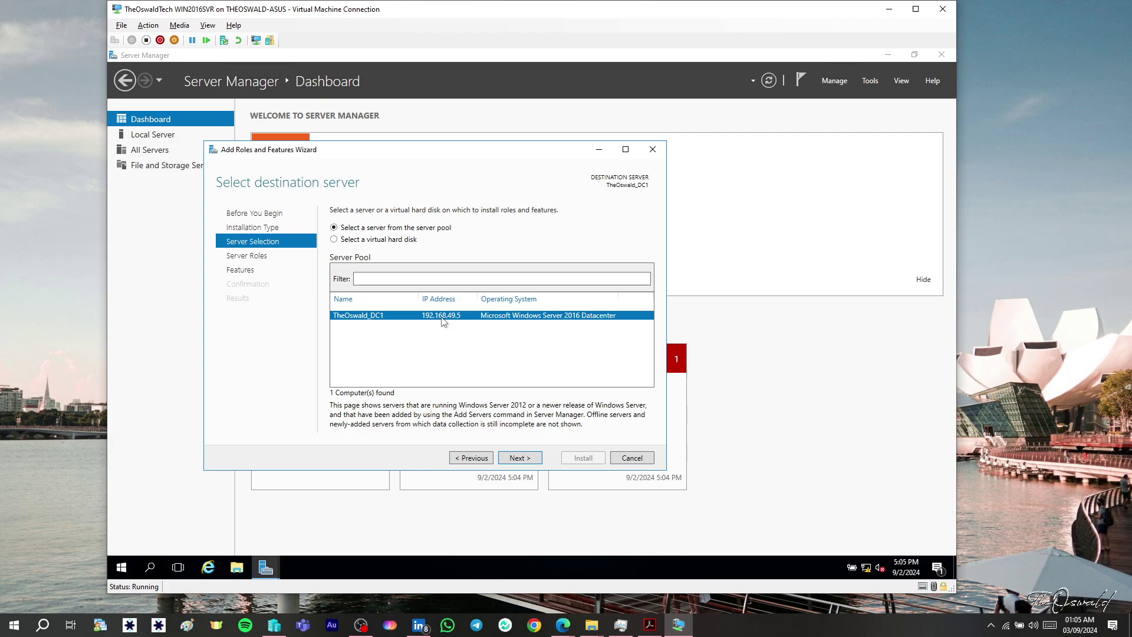
left_click(522, 460)
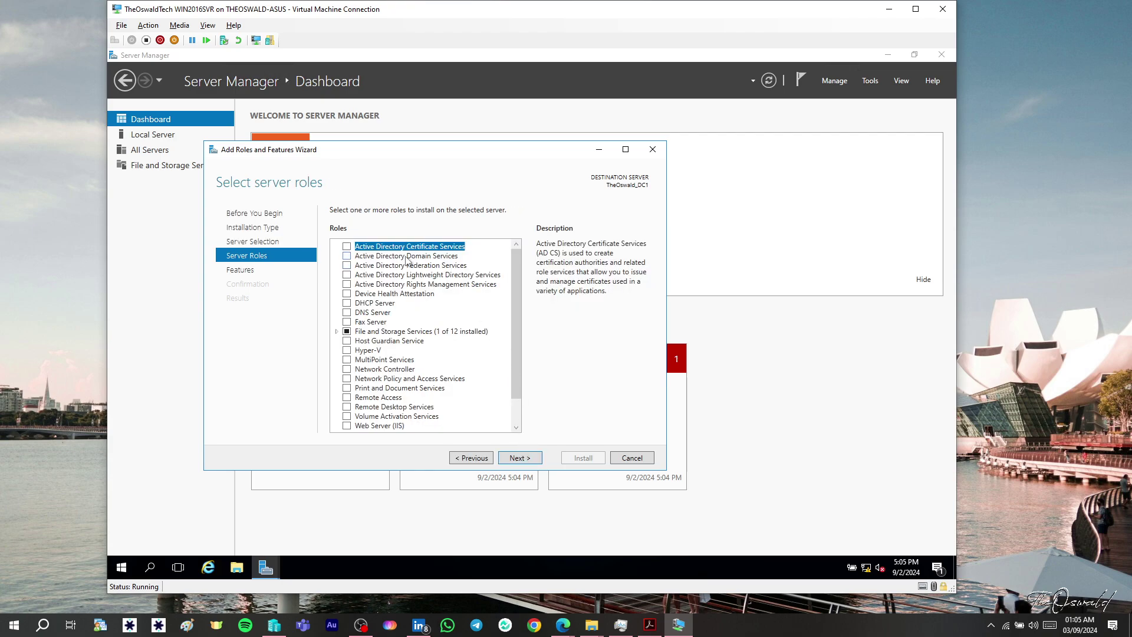
- Select Active Directory Domain Services with its required tools and advance to the confirmation page
left_click(347, 257)
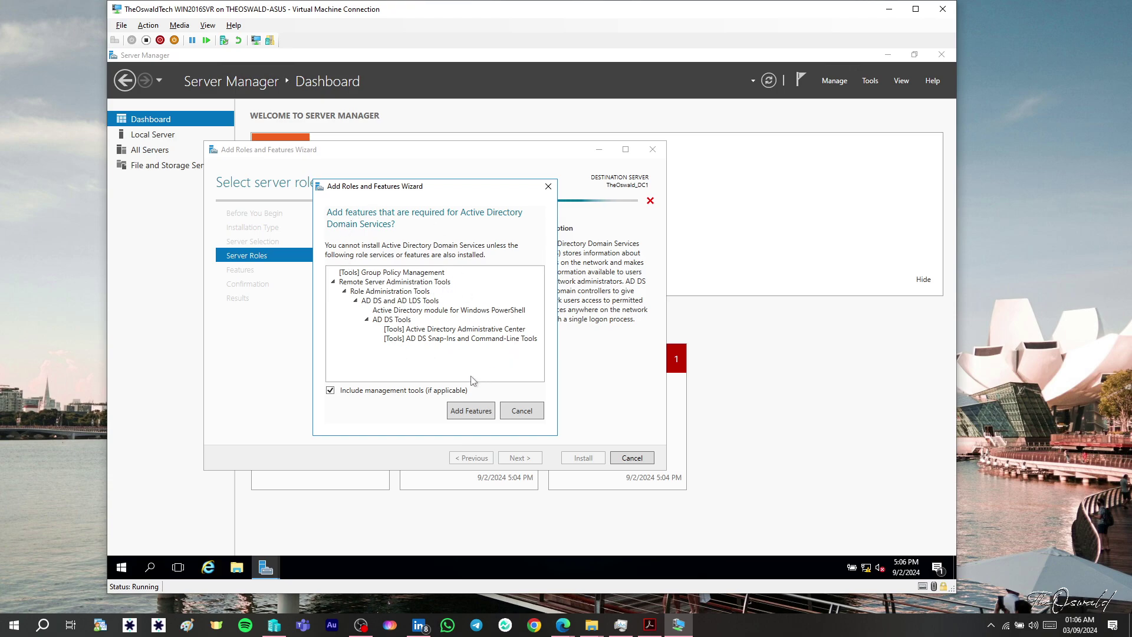
left_click(470, 411)
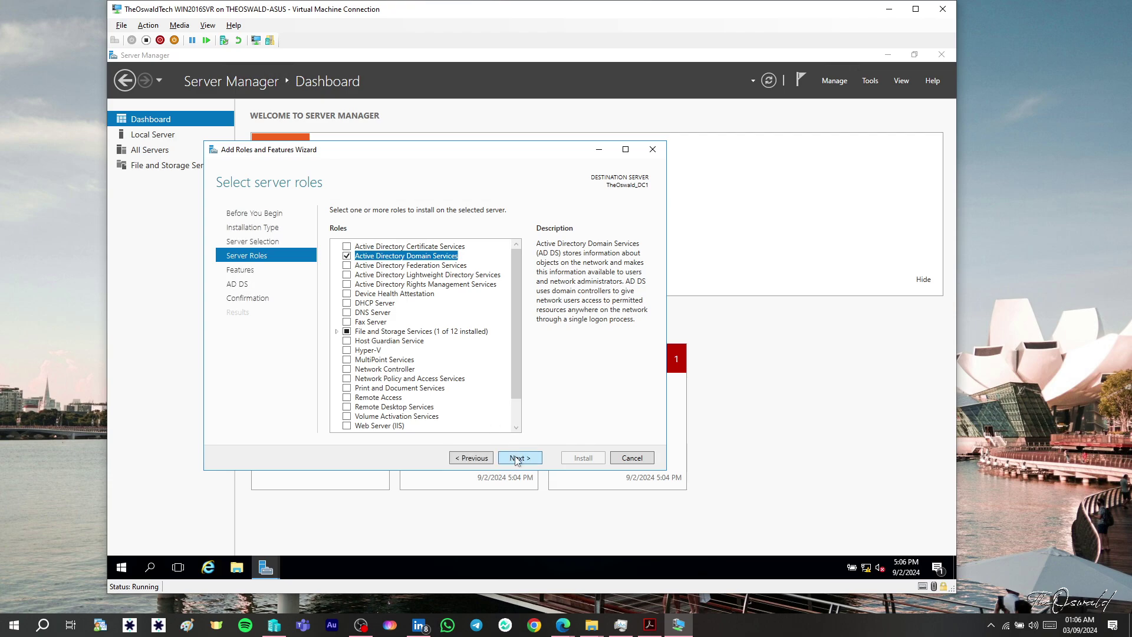
left_click(518, 458)
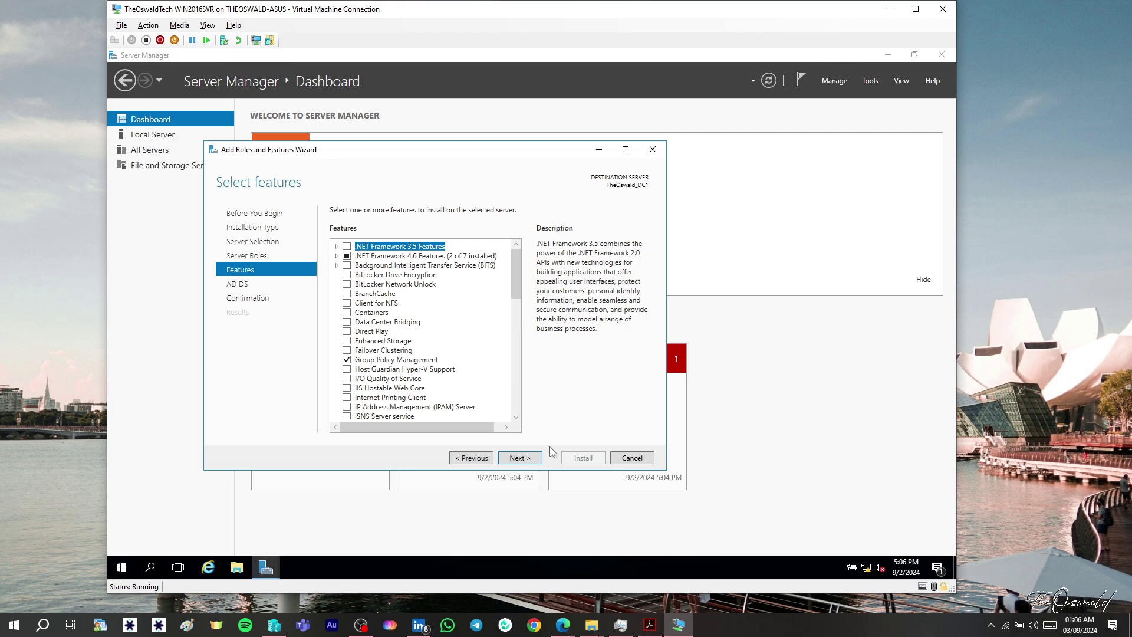
left_click(531, 459)
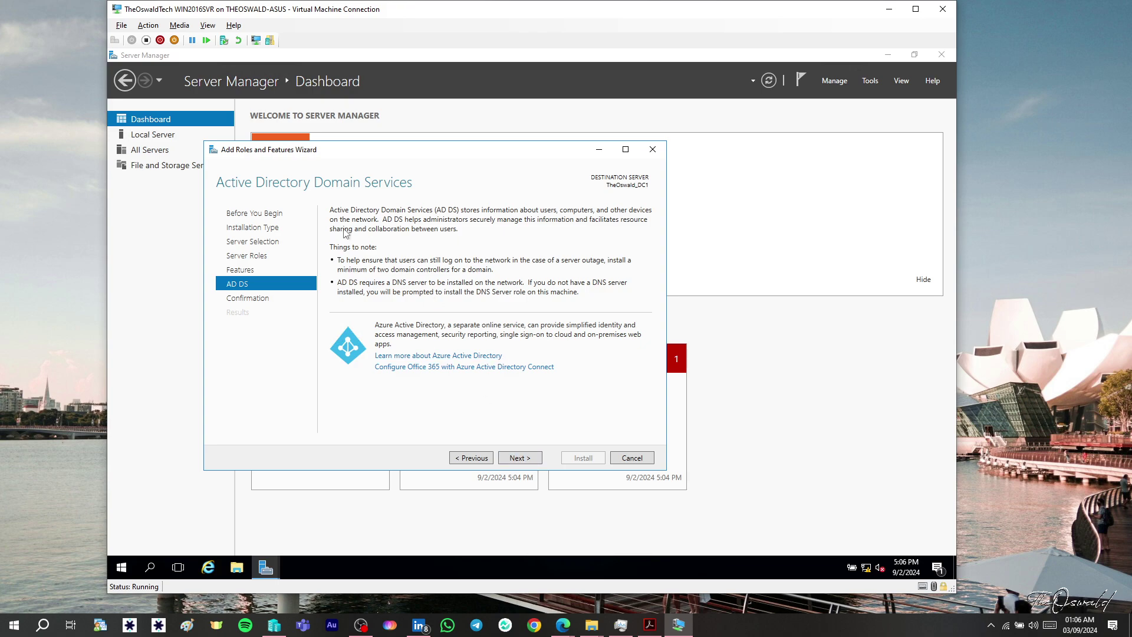
left_click(519, 458)
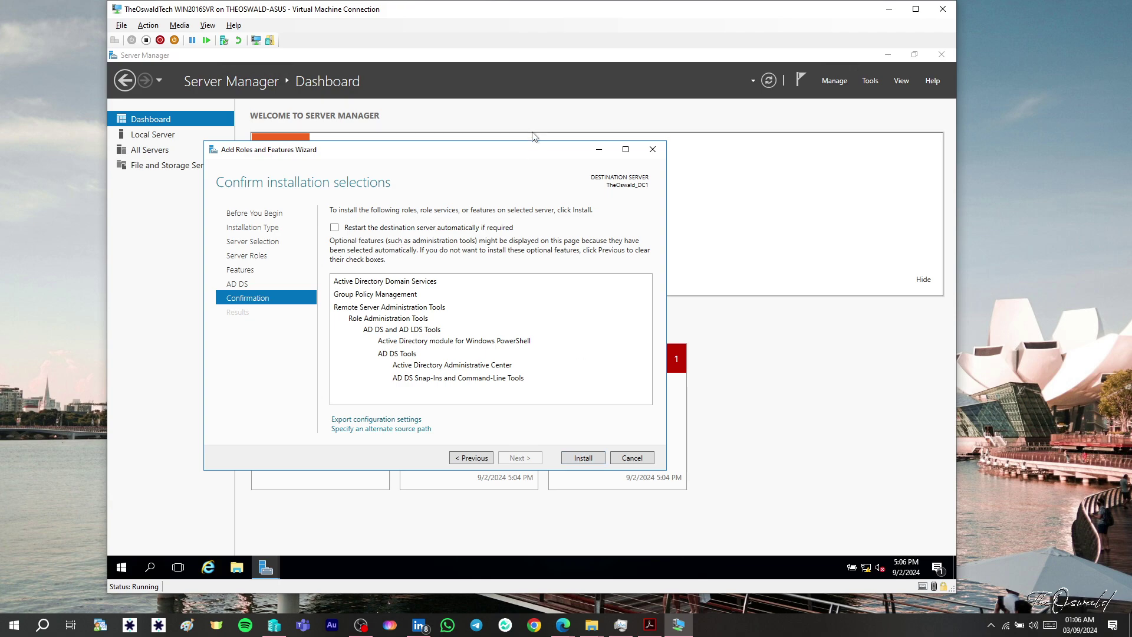
left_click_drag(536, 152, 619, 151)
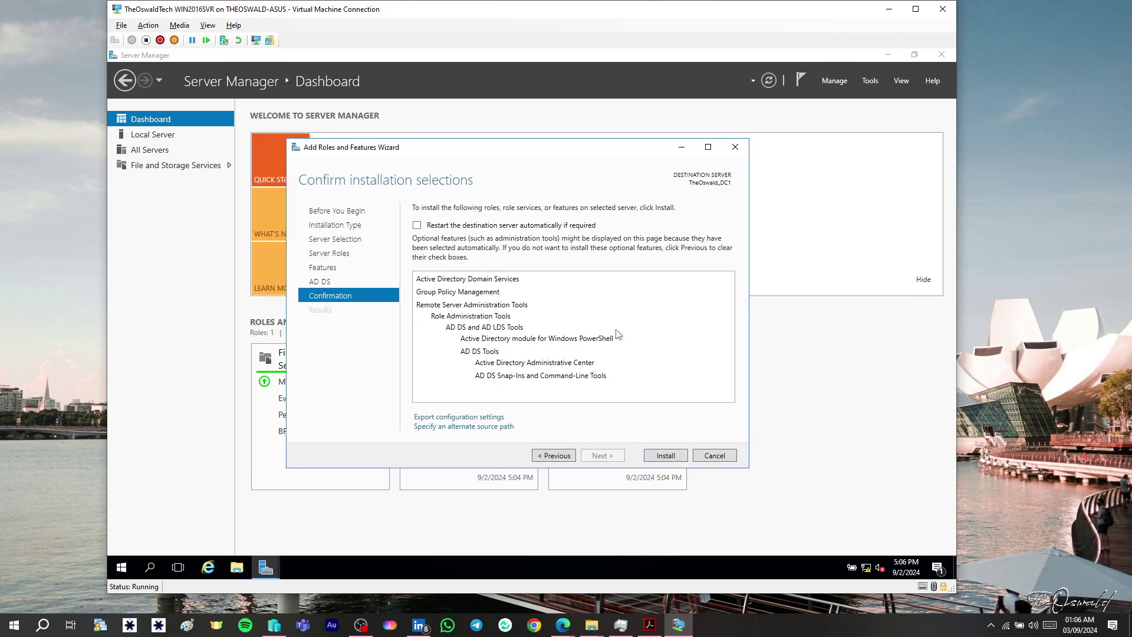
- Install Active Directory Domain Services on TheOswald_DC1 and close the wizard once it succeeds
left_click(678, 455)
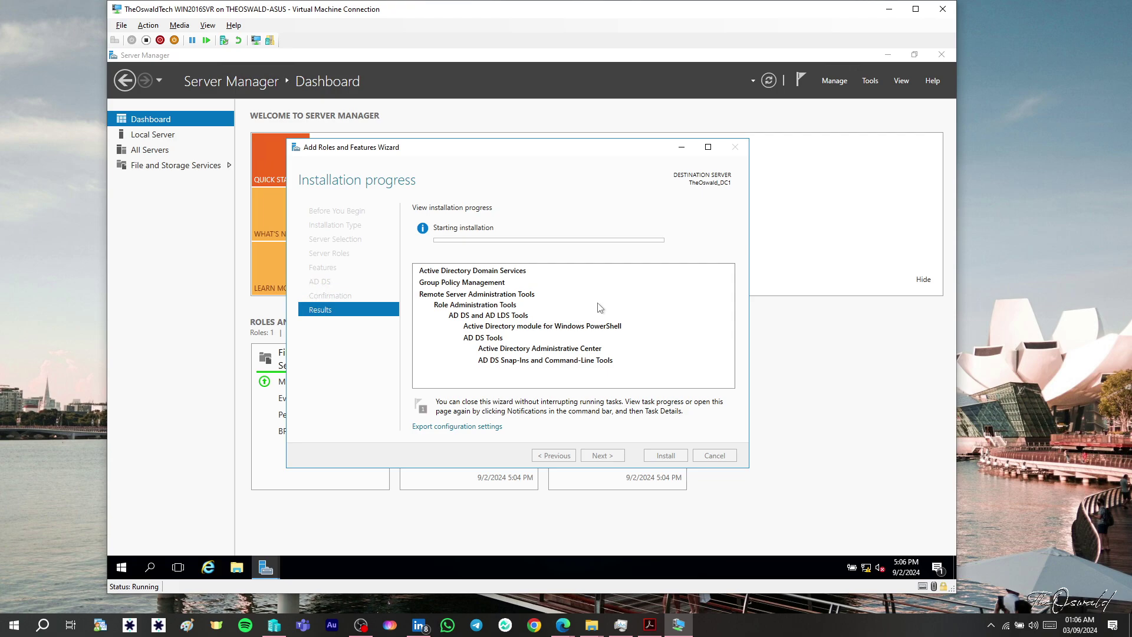
left_click(1011, 318)
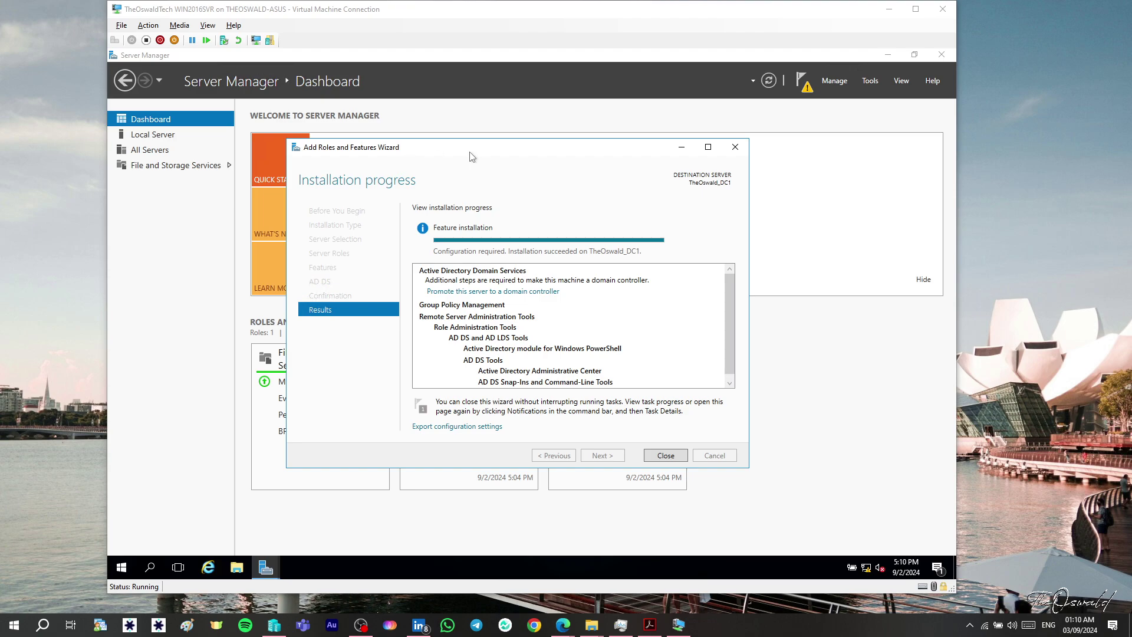
left_click(515, 293)
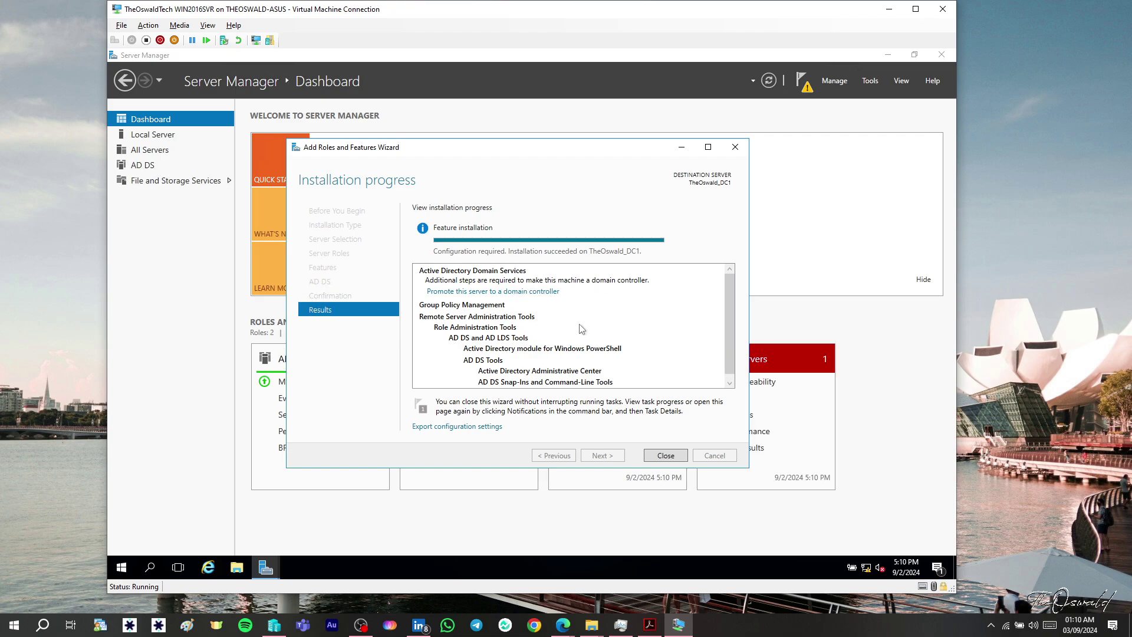
left_click(666, 456)
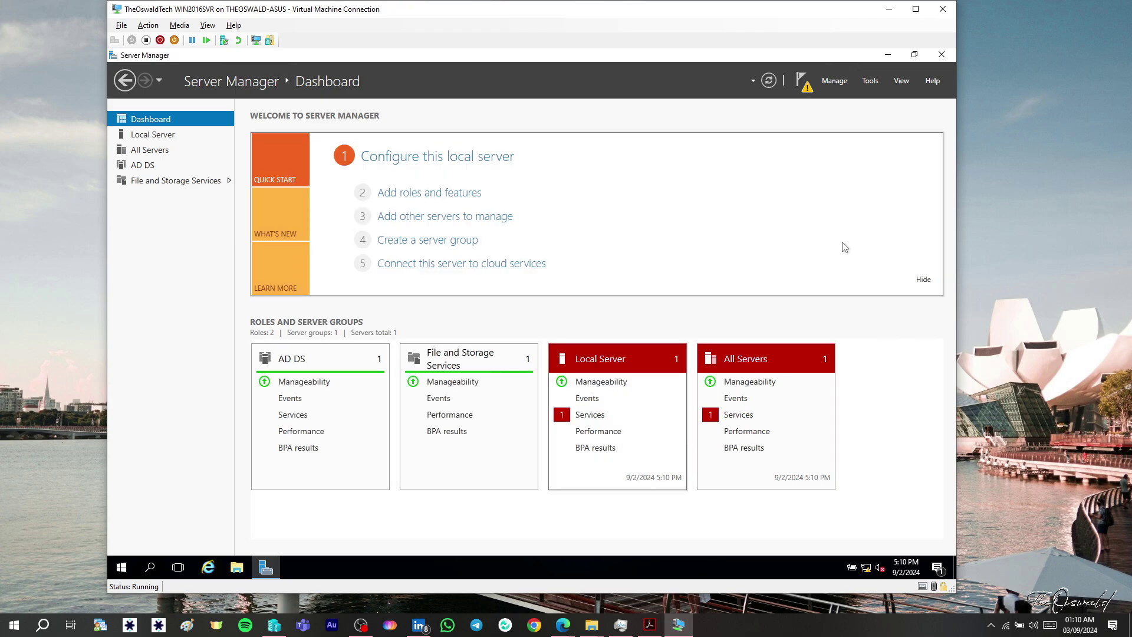
- Launch the AD DS Configuration Wizard from the notifications' 'Promote this server to a domain controller' link
left_click(807, 86)
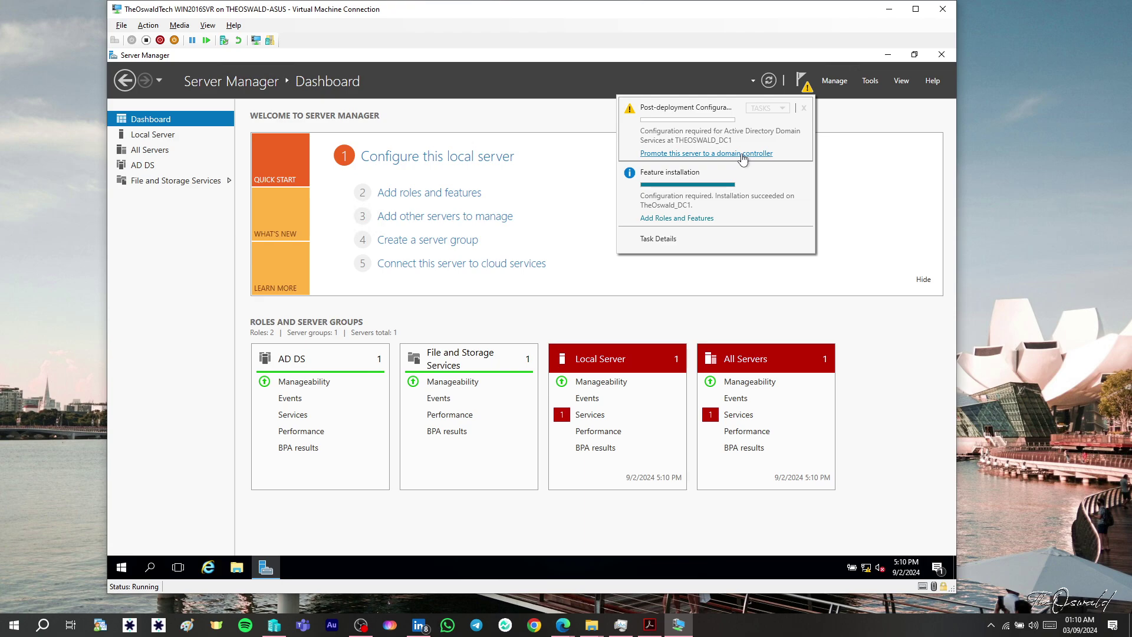
left_click(742, 154)
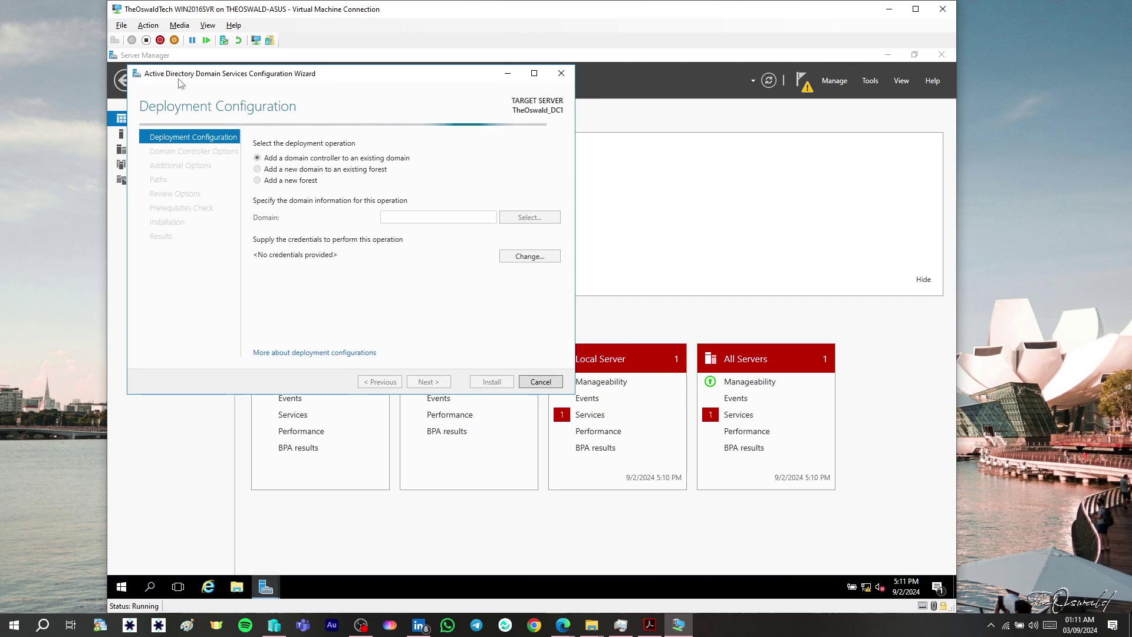
left_click_drag(182, 84, 469, 113)
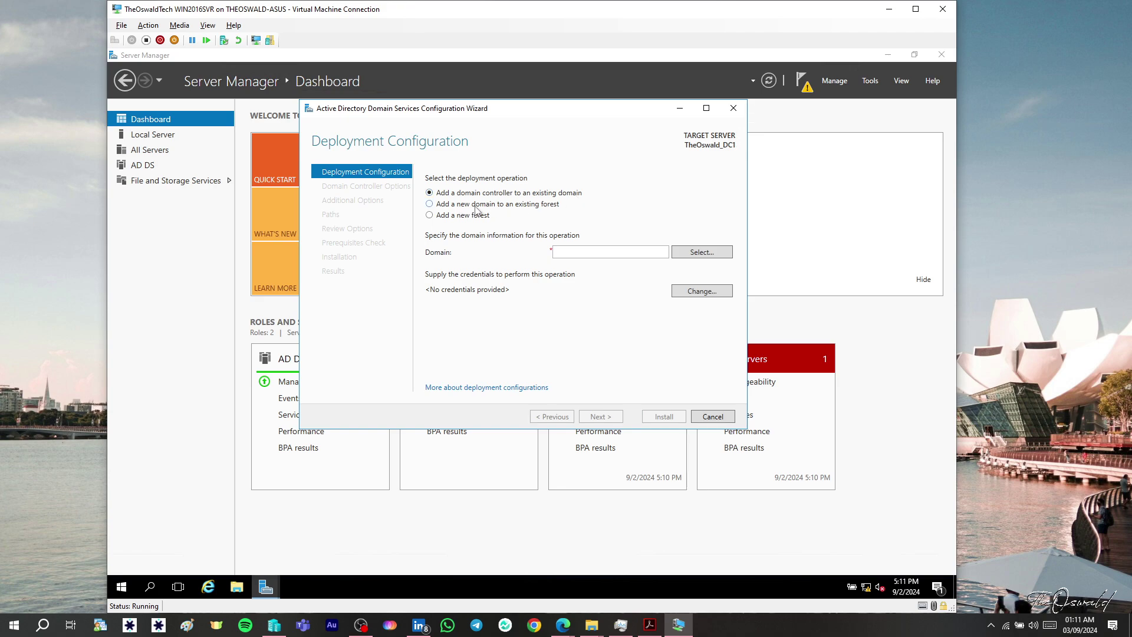
- Choose Add a new forest with root domain name theoswald.tech and advance to Domain Controller Options
left_click(445, 218)
left_click(576, 253)
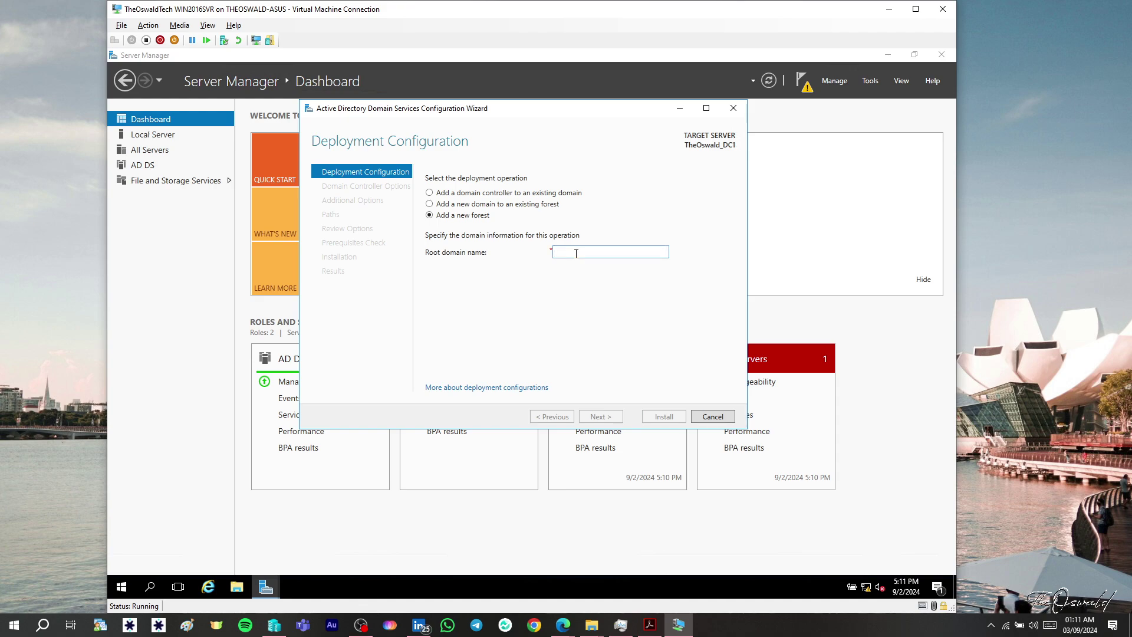
type("theoswald.tech")
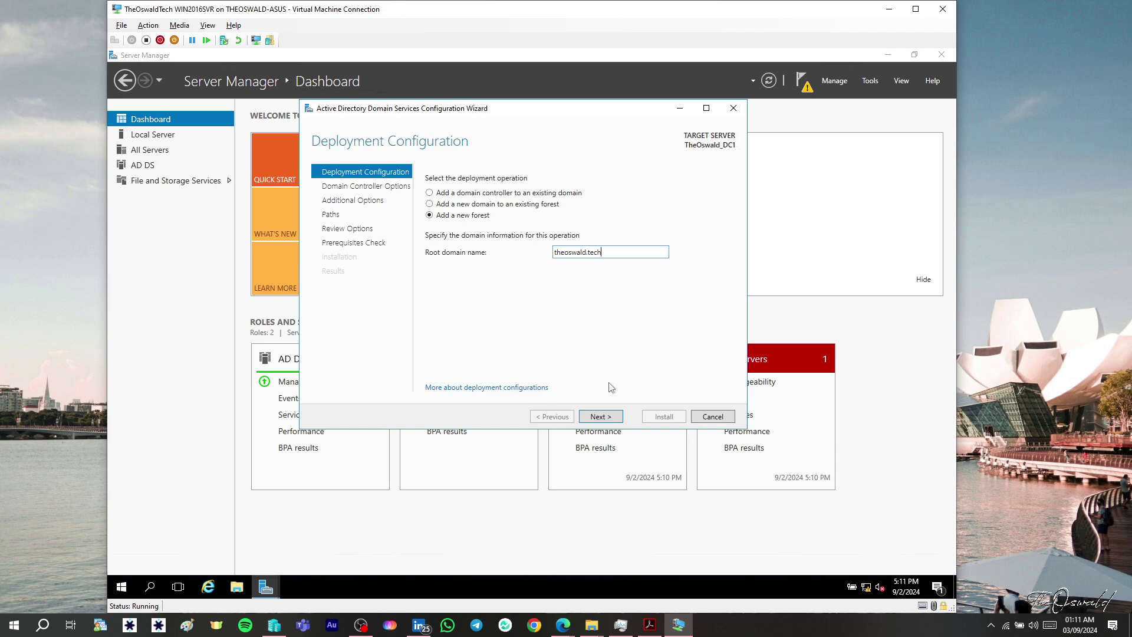
left_click(605, 422)
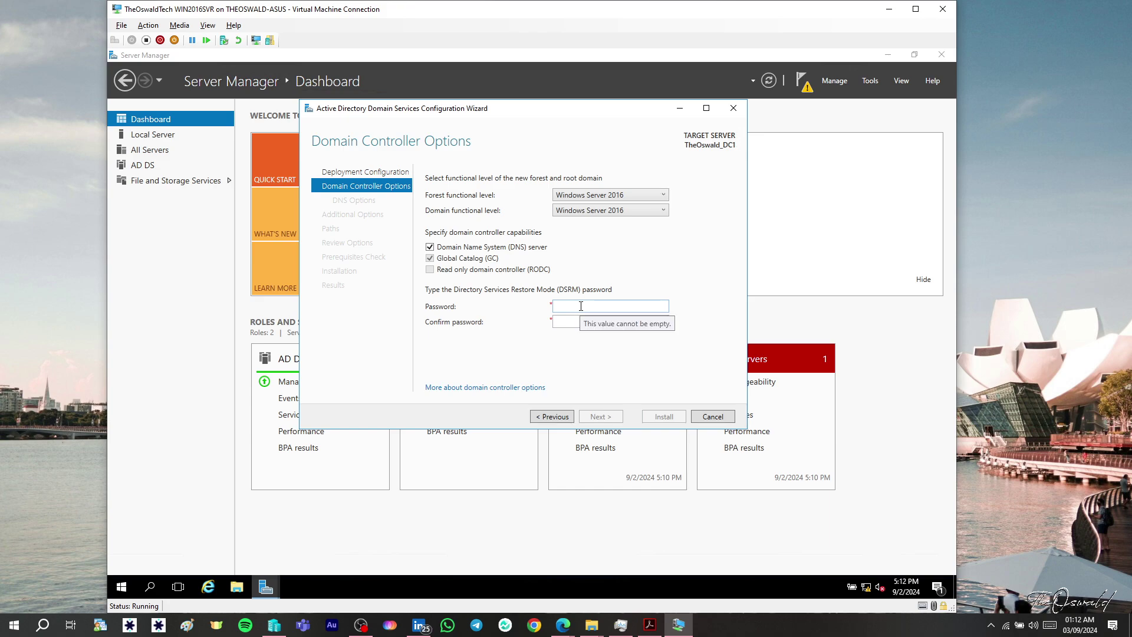
- Enter and confirm the Directory Services Restore Mode password
left_click(586, 304)
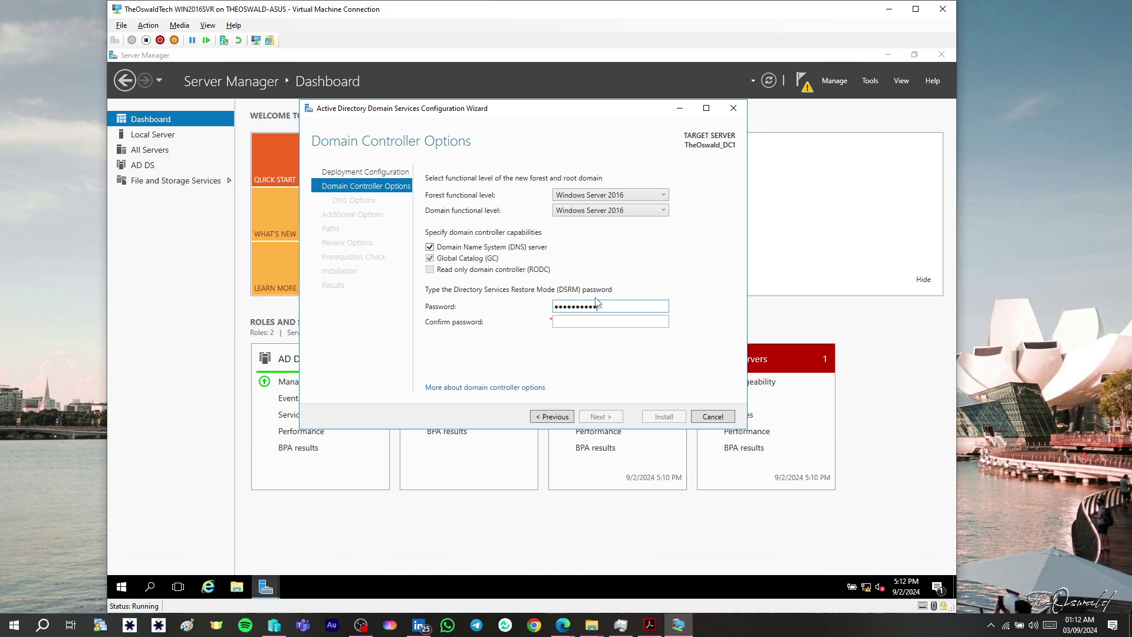
key("Tab")
type("•••••••")
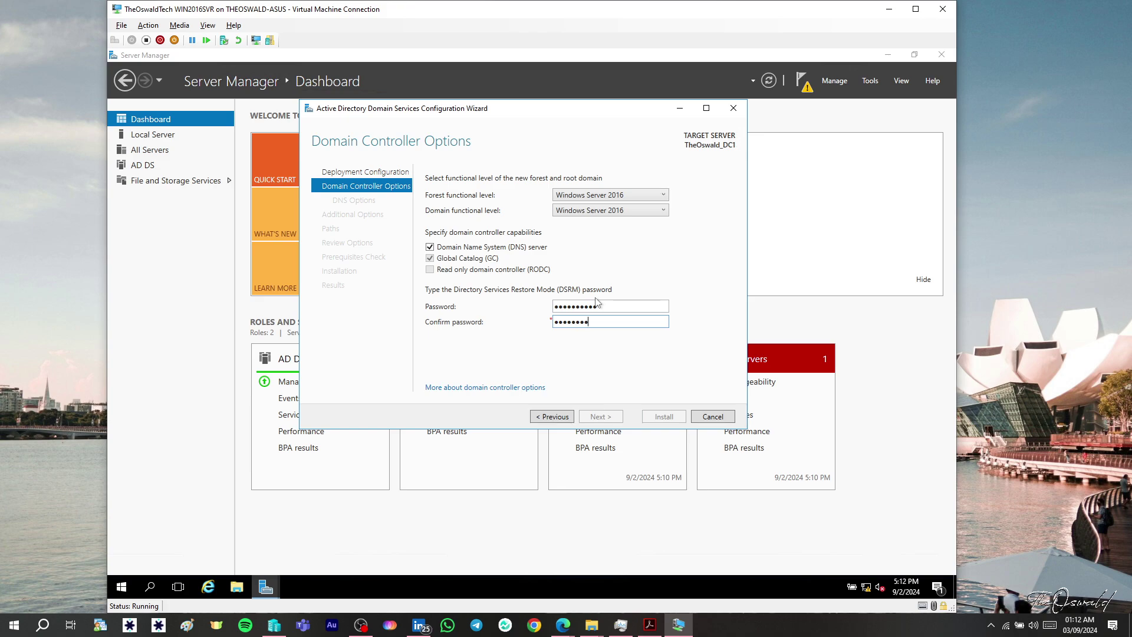
type("•••")
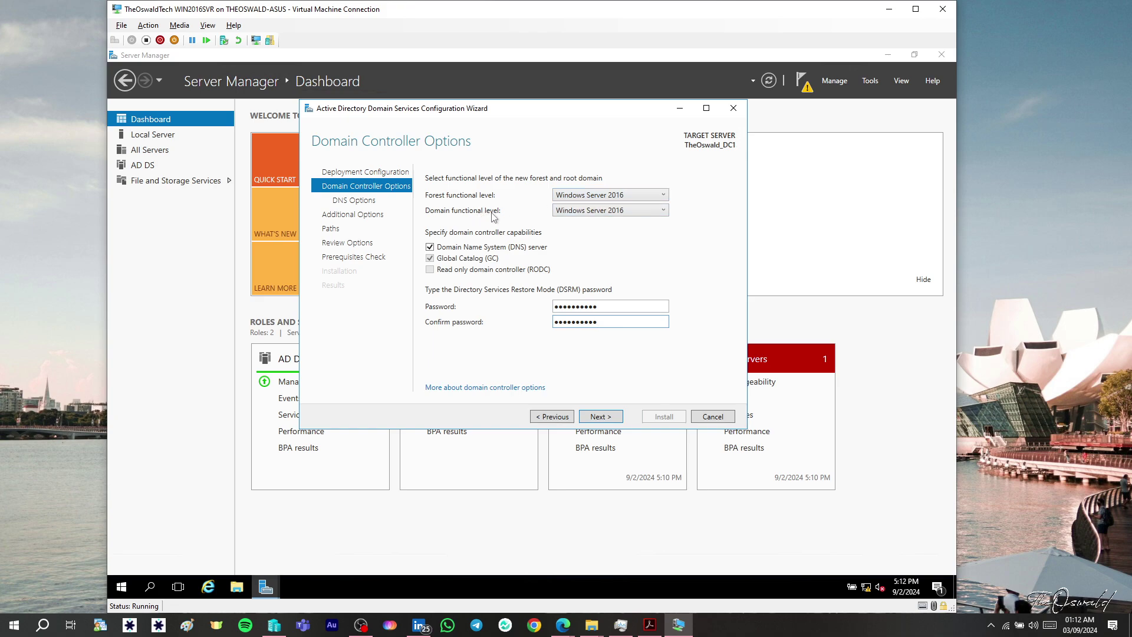
- Accept the DNS options, NetBIOS name THEOSWALD and default database, log and SYSVOL paths
left_click(574, 215)
left_click(598, 417)
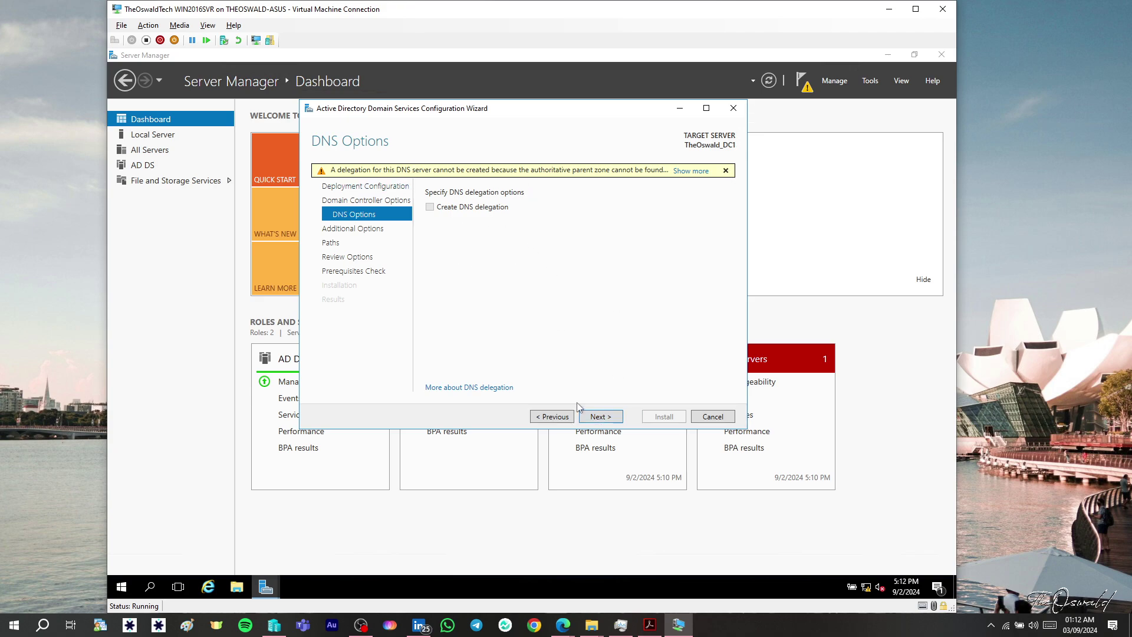
left_click(596, 418)
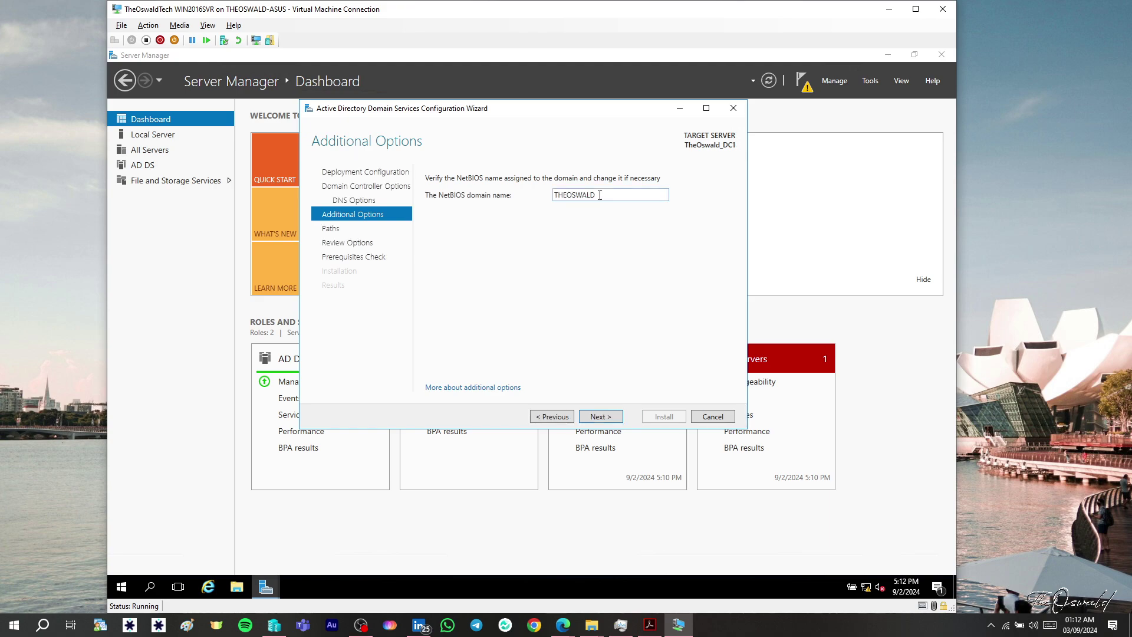
left_click(601, 417)
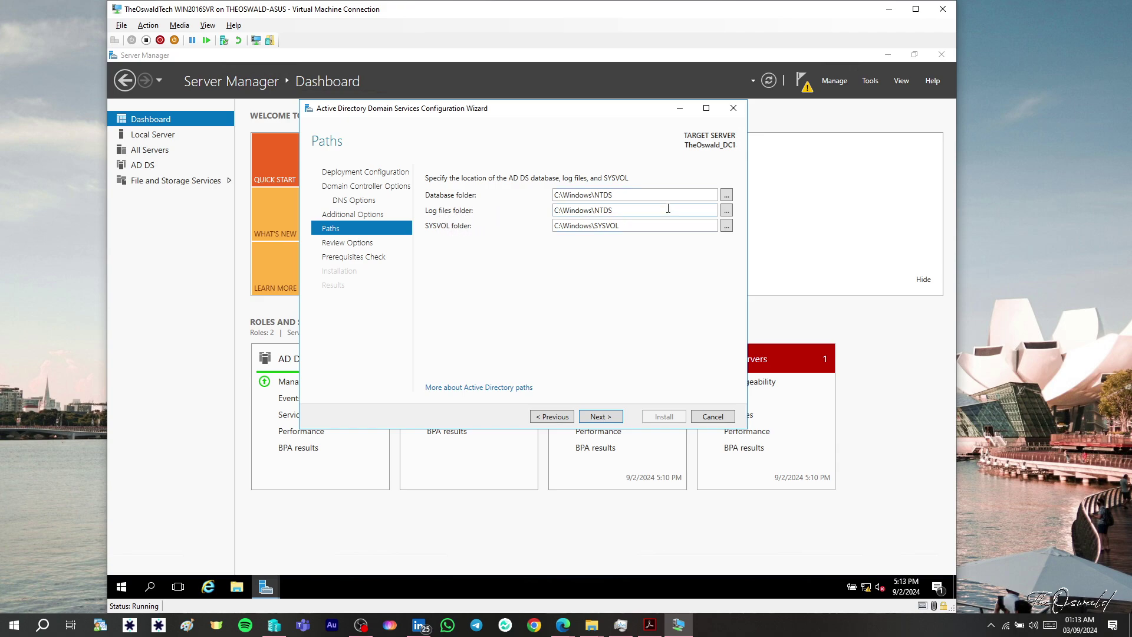
left_click(599, 417)
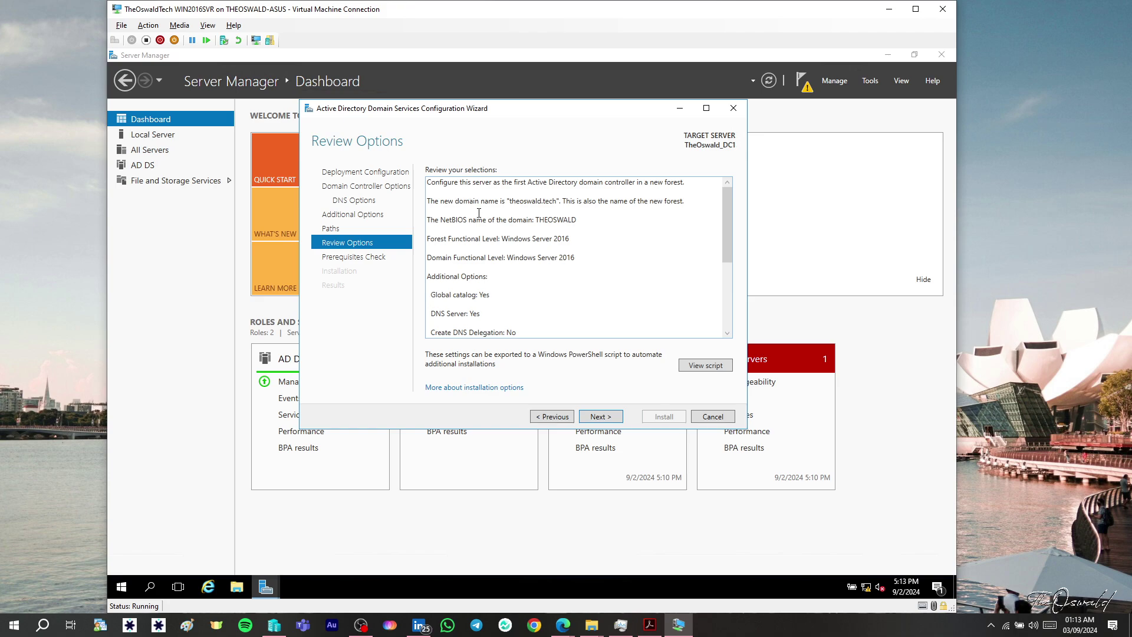
- Review the theoswald.tech new-forest options and run the prerequisites check
scroll(487, 299, "down", 5)
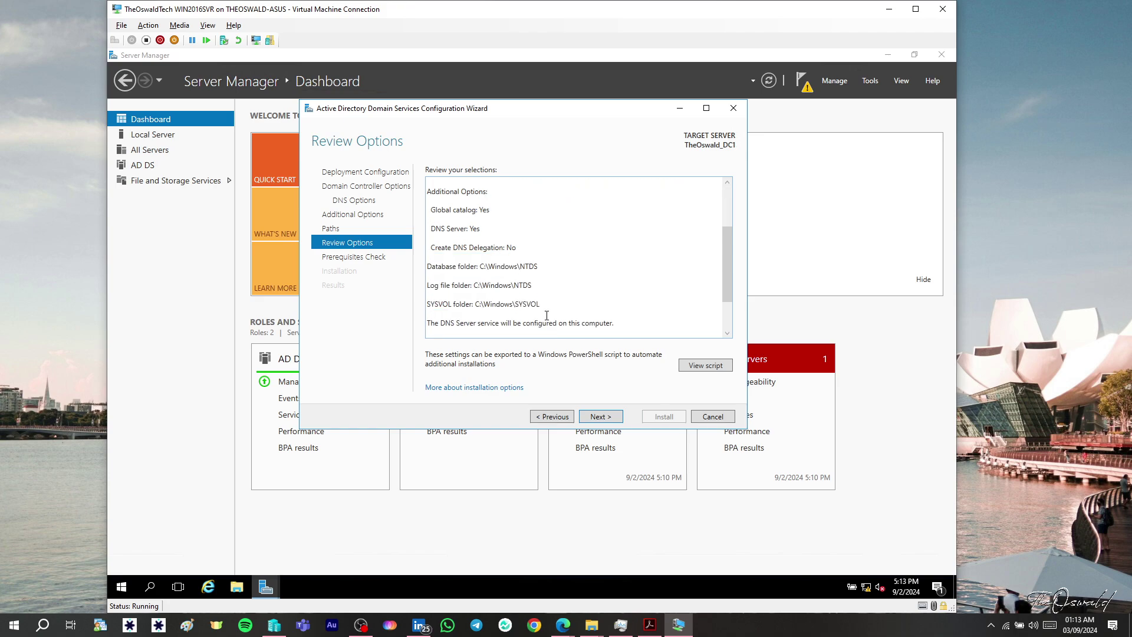
scroll(545, 314, "up", 5)
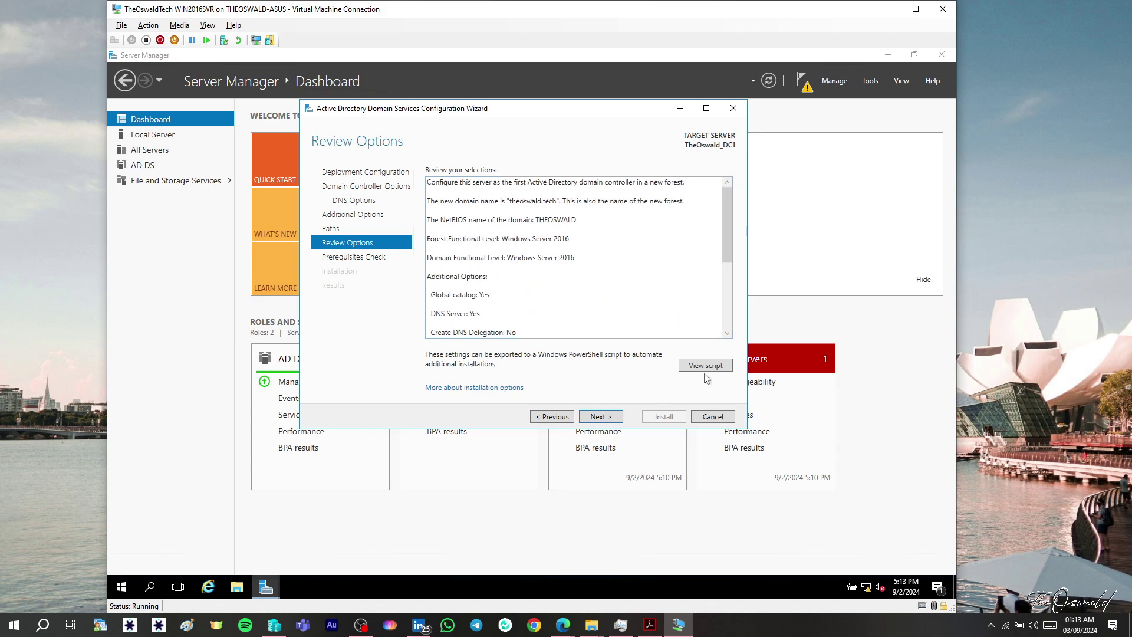
left_click(615, 420)
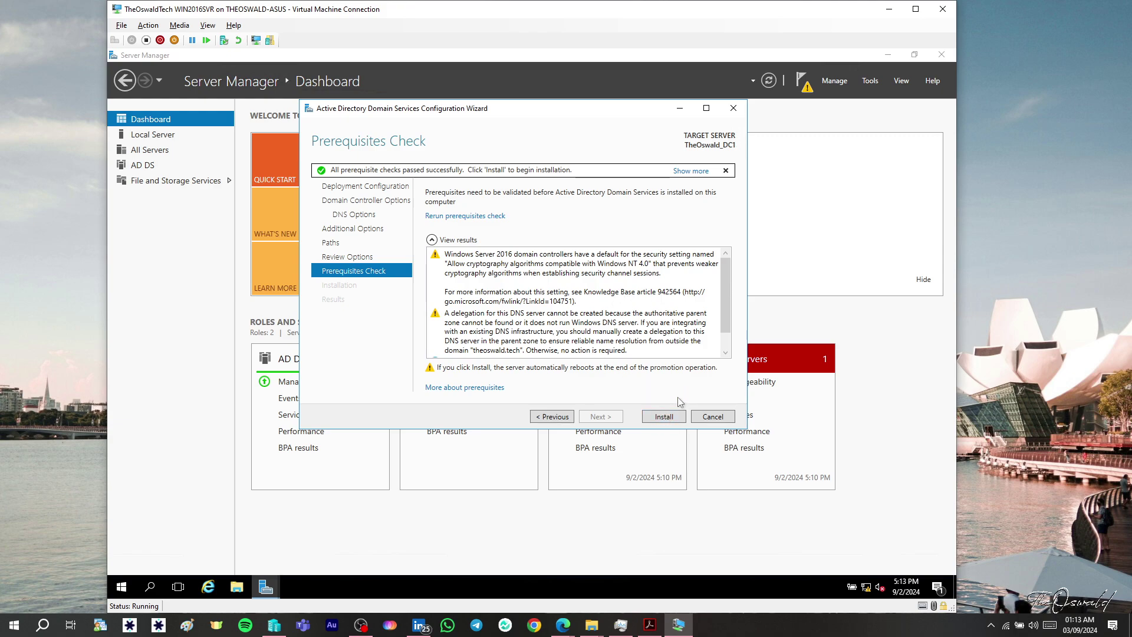
- Start the domain controller installation and let it run to completion
left_click(667, 417)
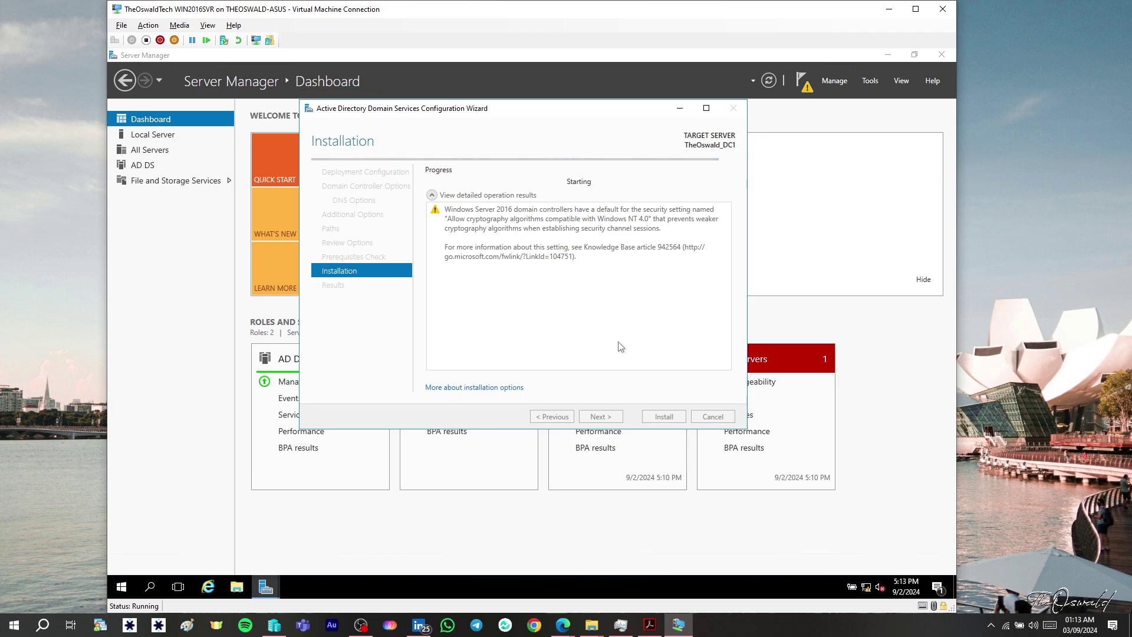
left_click(1011, 239)
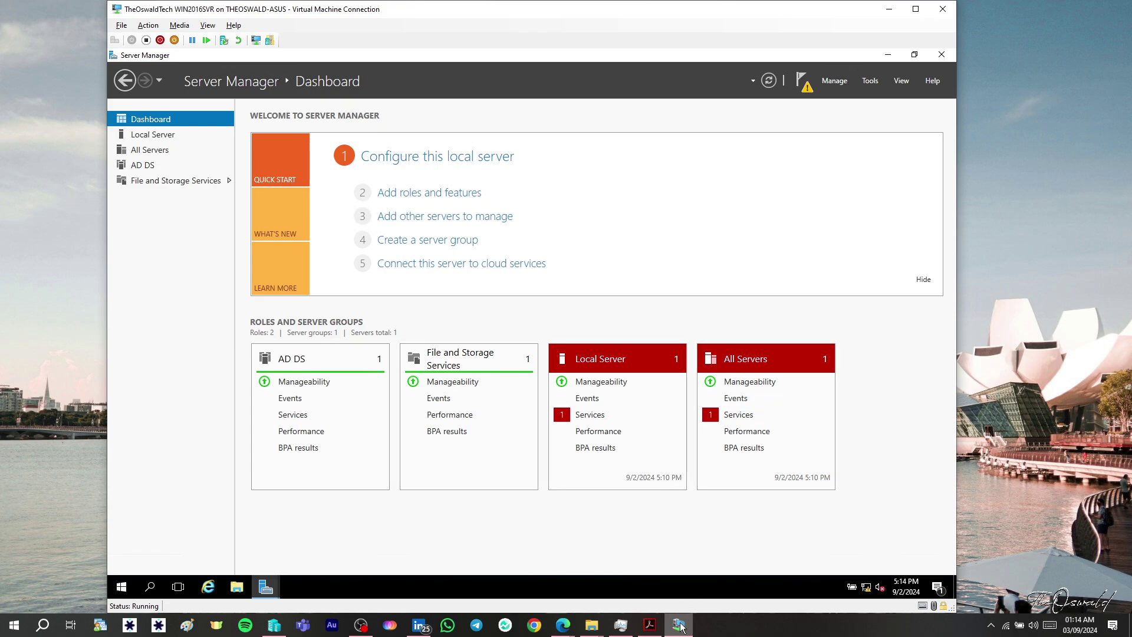
- Wait for the VM to reboot to the THEOSWALD sign-in screen, shifting its window right
mouse_move(680, 624)
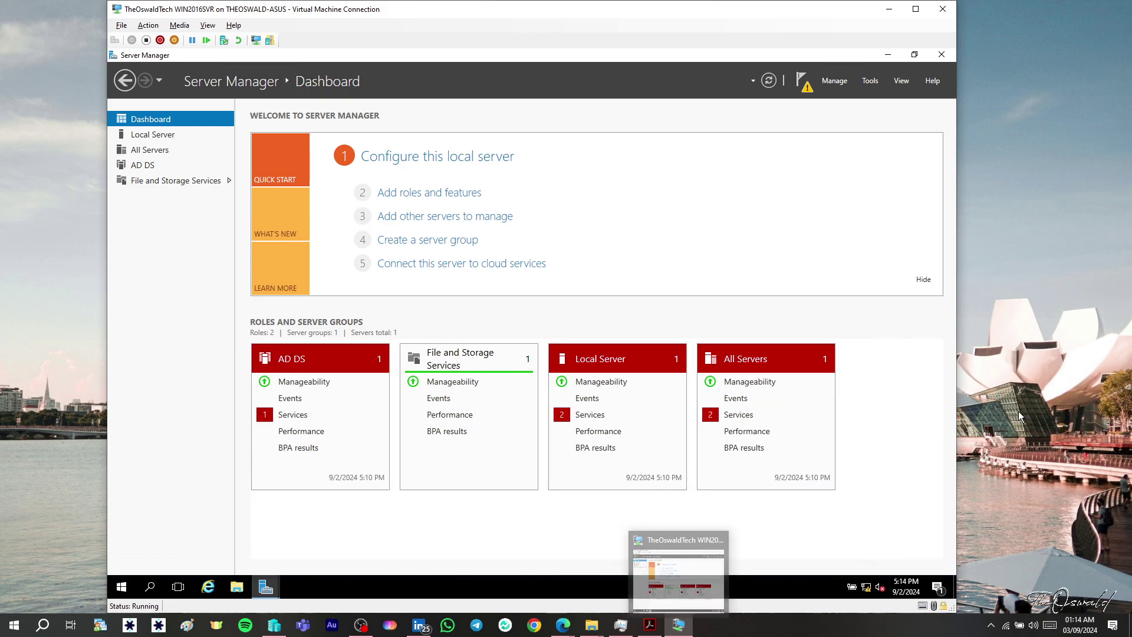
left_click(1073, 392)
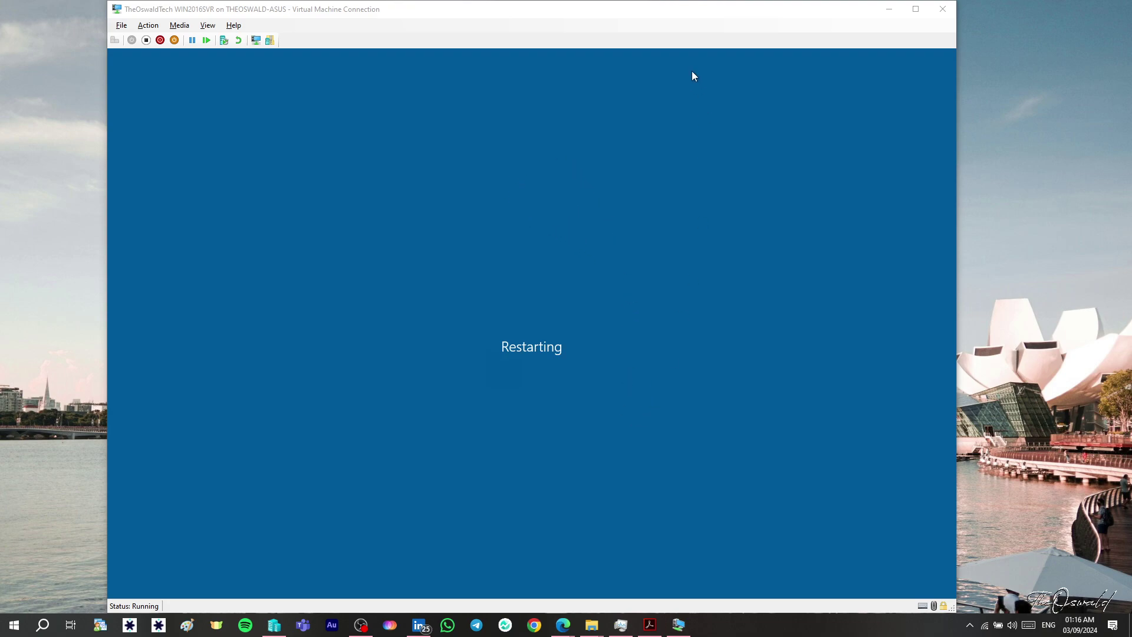
left_click_drag(664, 10, 686, 11)
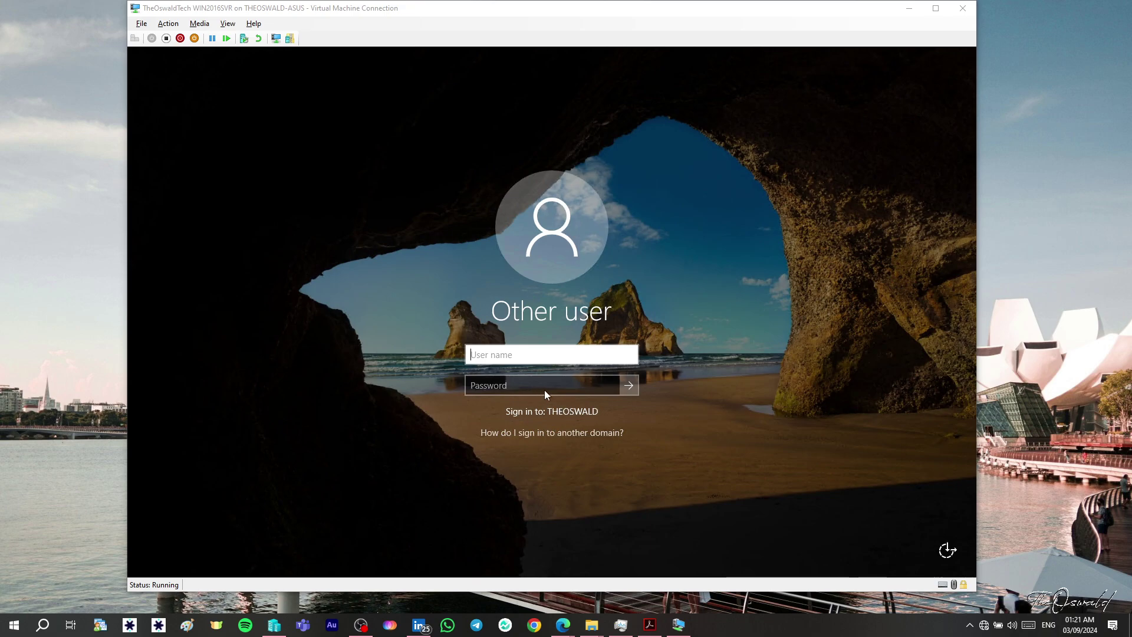
- Sign in to the THEOSWALD domain as ADMINISTRATOR with the account password
left_click(497, 356)
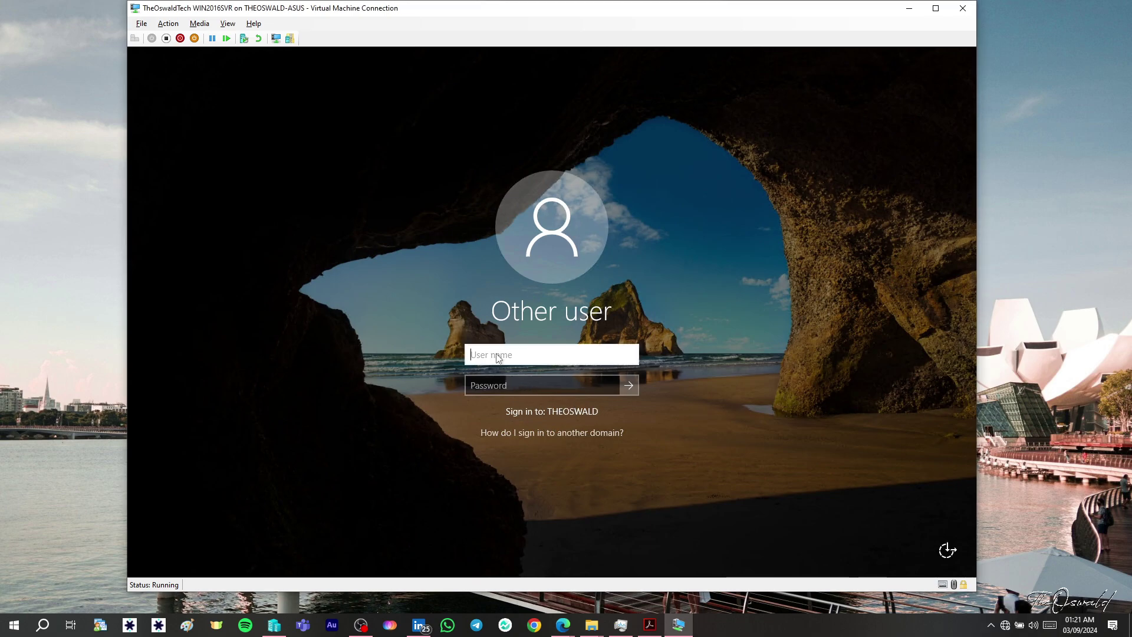
type("ADMINISTRATOR")
key("Tab")
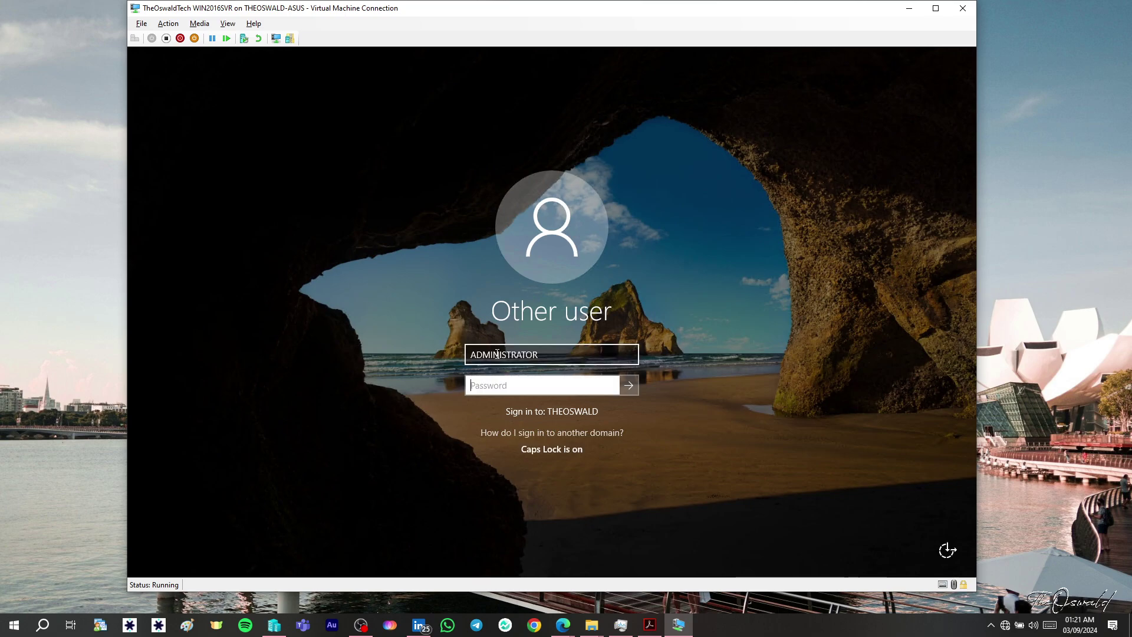
type("P")
key("Caps_Lock")
type("a$$w0rd")
left_click(629, 388)
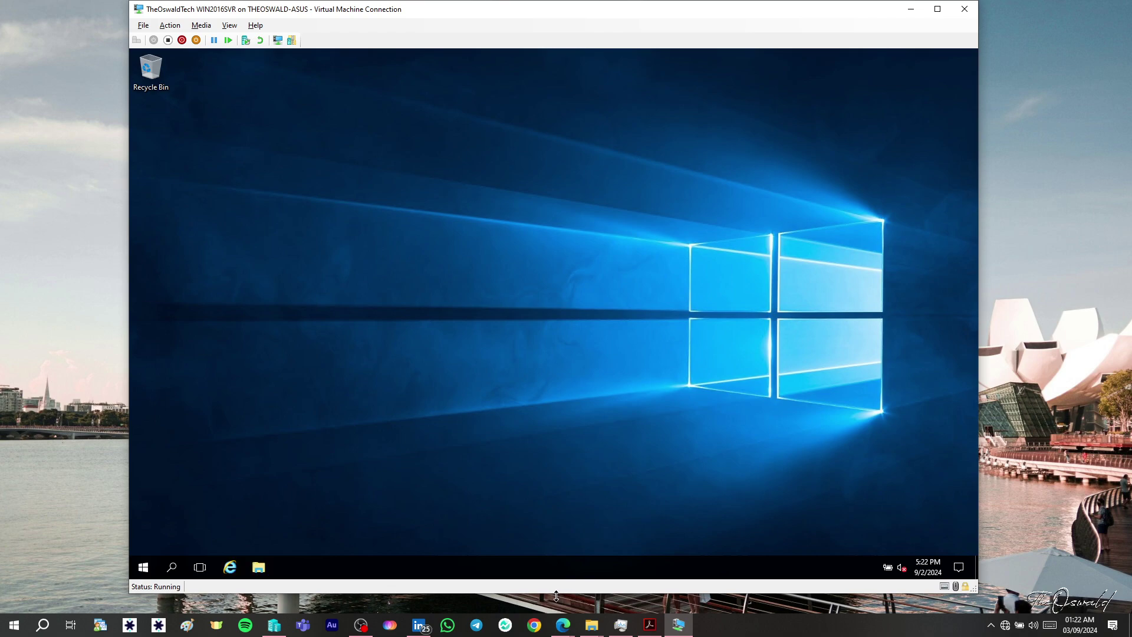
- Make the VM window taller, let Server Manager list AD DS and DNS roles, then open Tools
left_click_drag(556, 596, 559, 615)
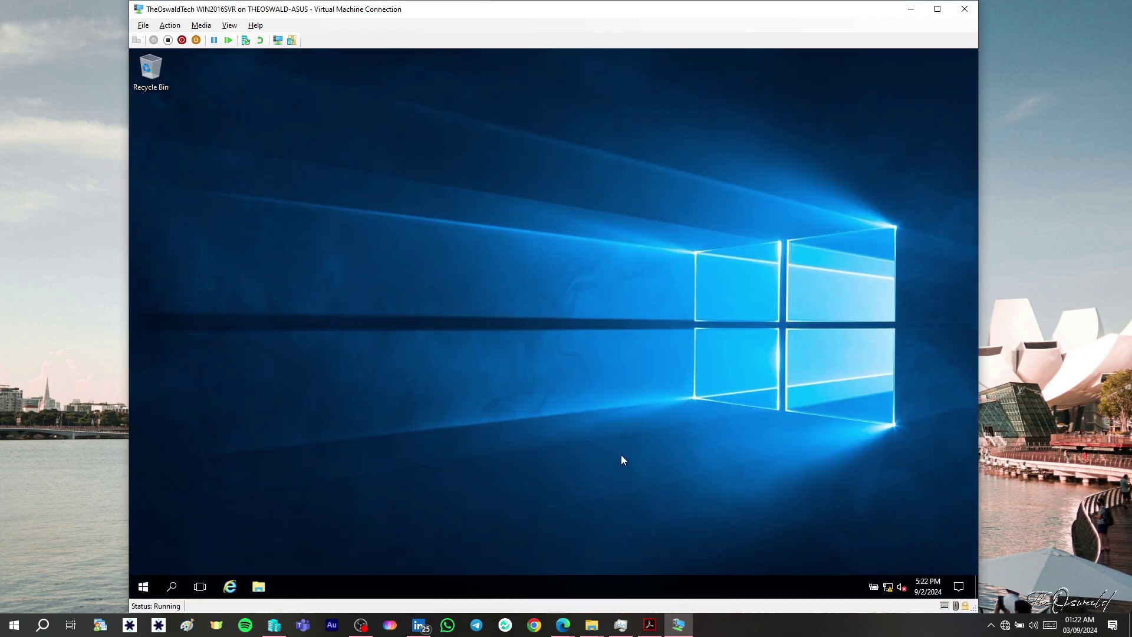
left_click(1068, 362)
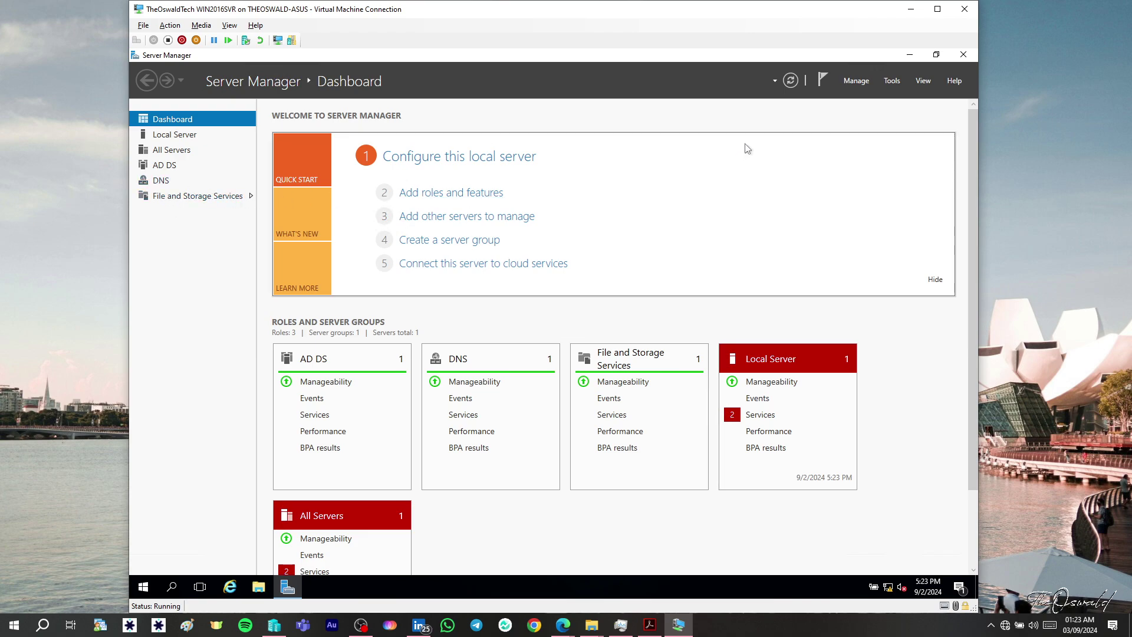
left_click(893, 82)
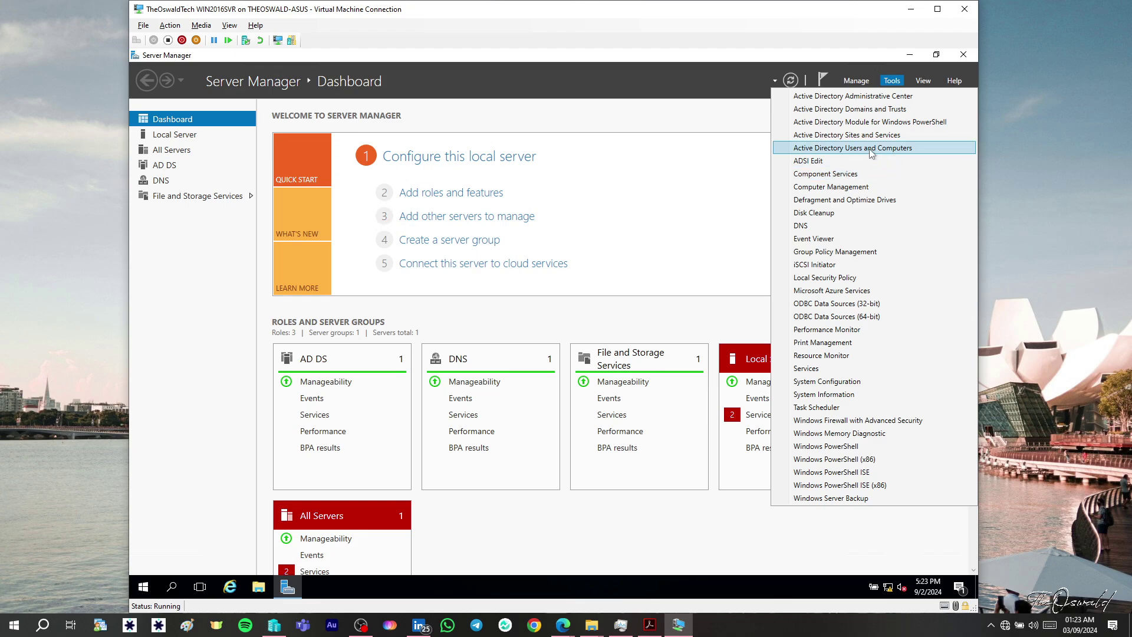
- View THEOSWALD_DC1 in theoswald.tech's Domain Controllers in Users and Computers, then minimise the console
left_click(862, 150)
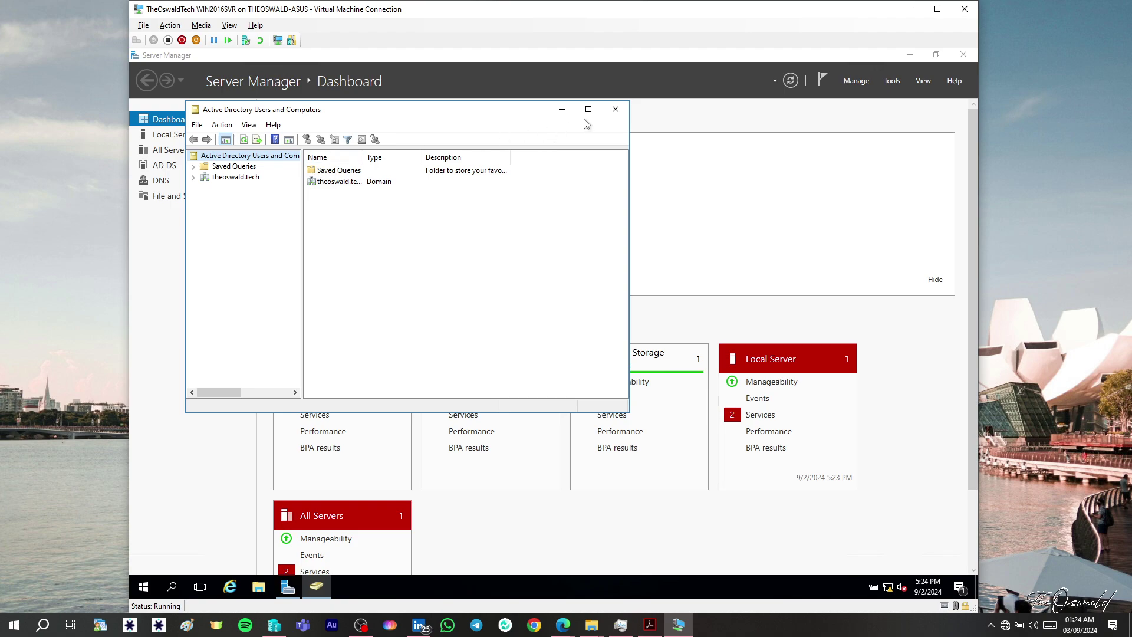
left_click(242, 180)
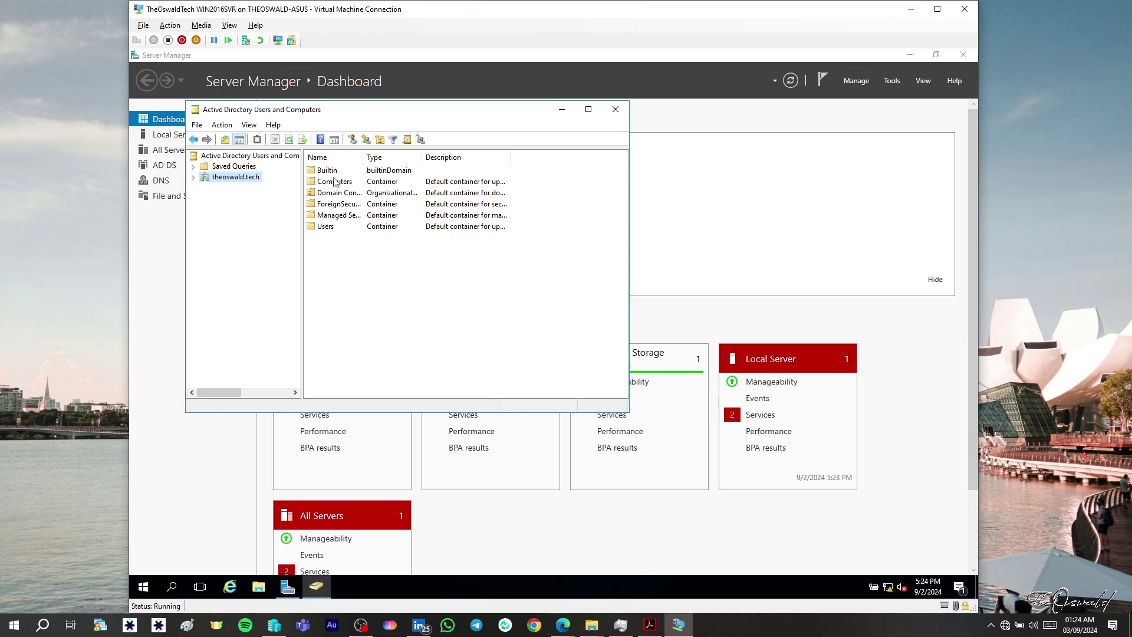
left_click(323, 195)
double_click(323, 195)
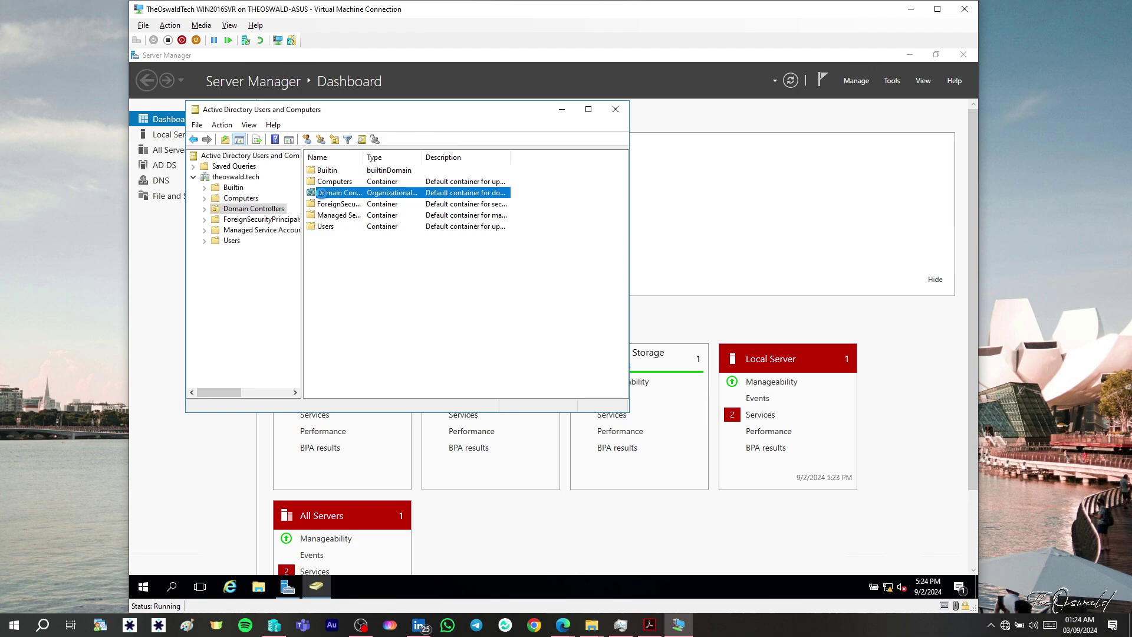
left_click_drag(366, 158, 429, 158)
left_click(353, 173)
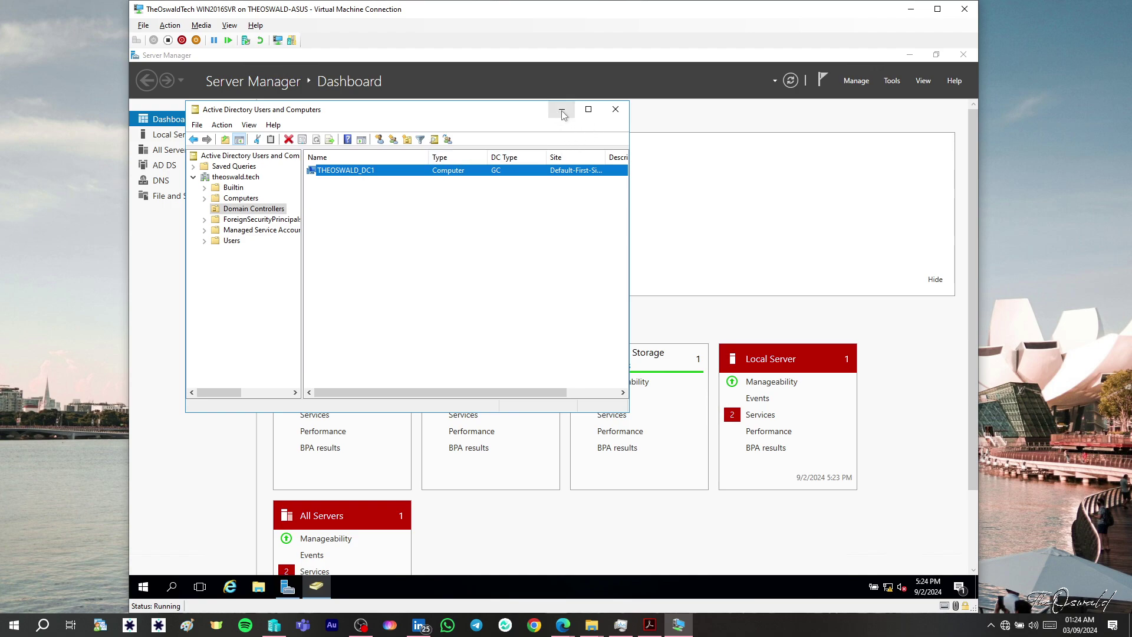
left_click(563, 112)
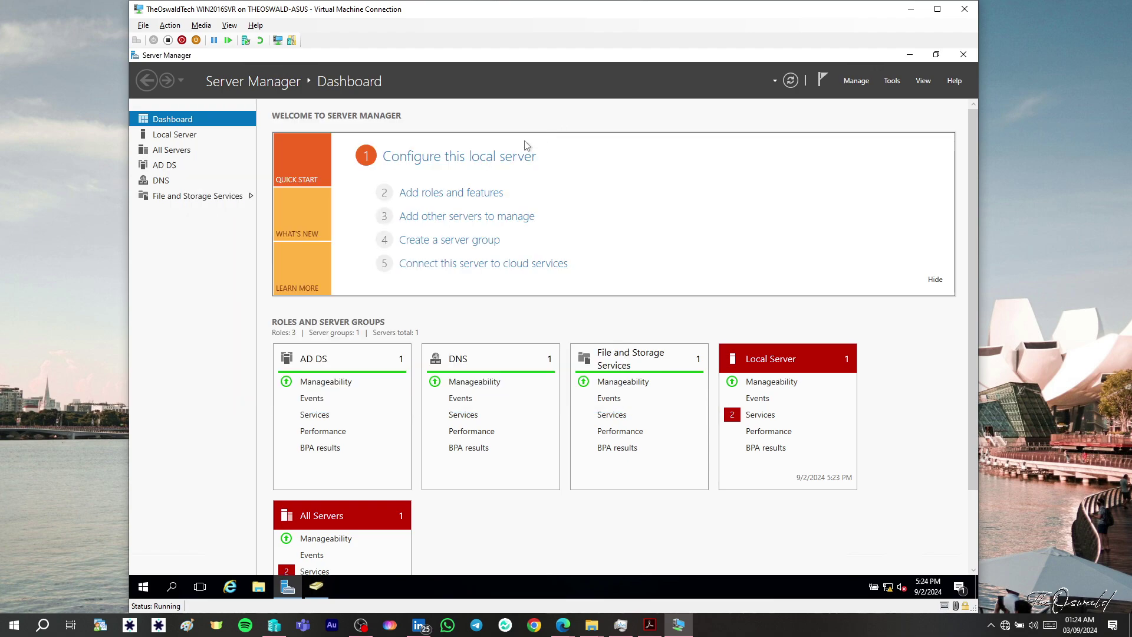
- Show the Local Server properties and launch Active Directory Sites and Services
left_click(180, 136)
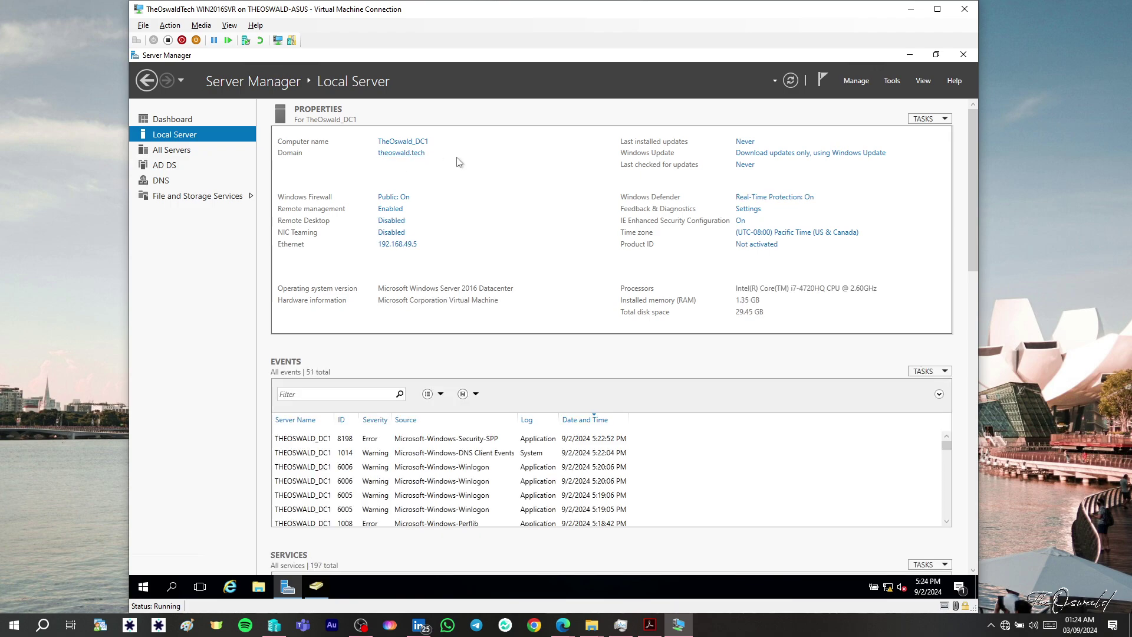
left_click(894, 82)
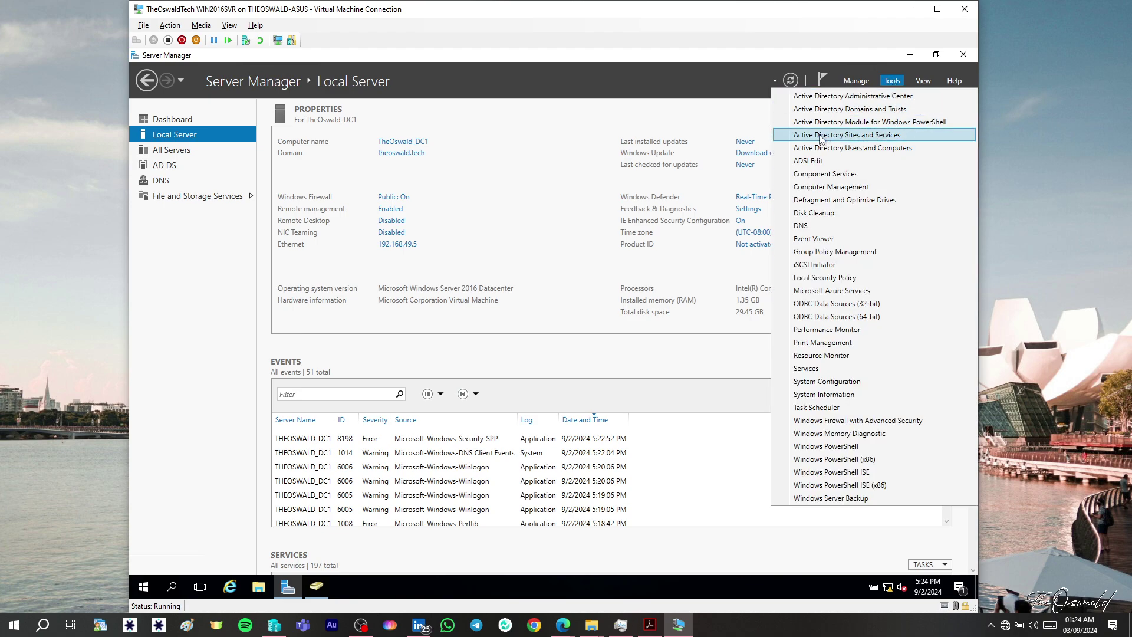
left_click(844, 139)
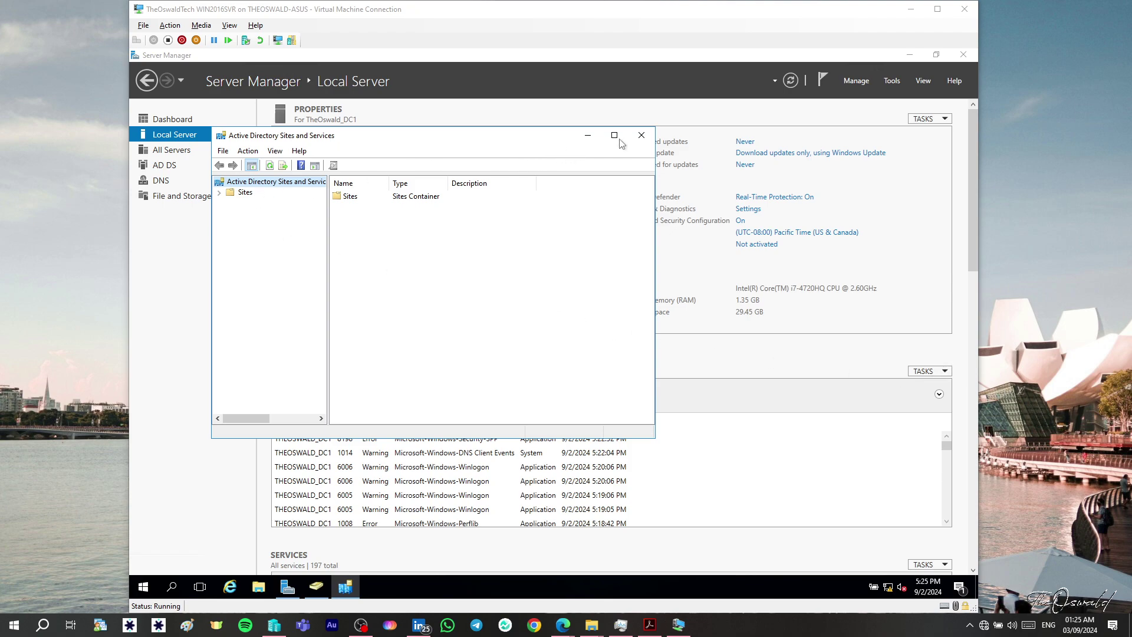
- Expand Sites > Default-First-Site-Name > Servers to view THEOSWALD_DC1's NTDS Settings, then close
left_click(222, 193)
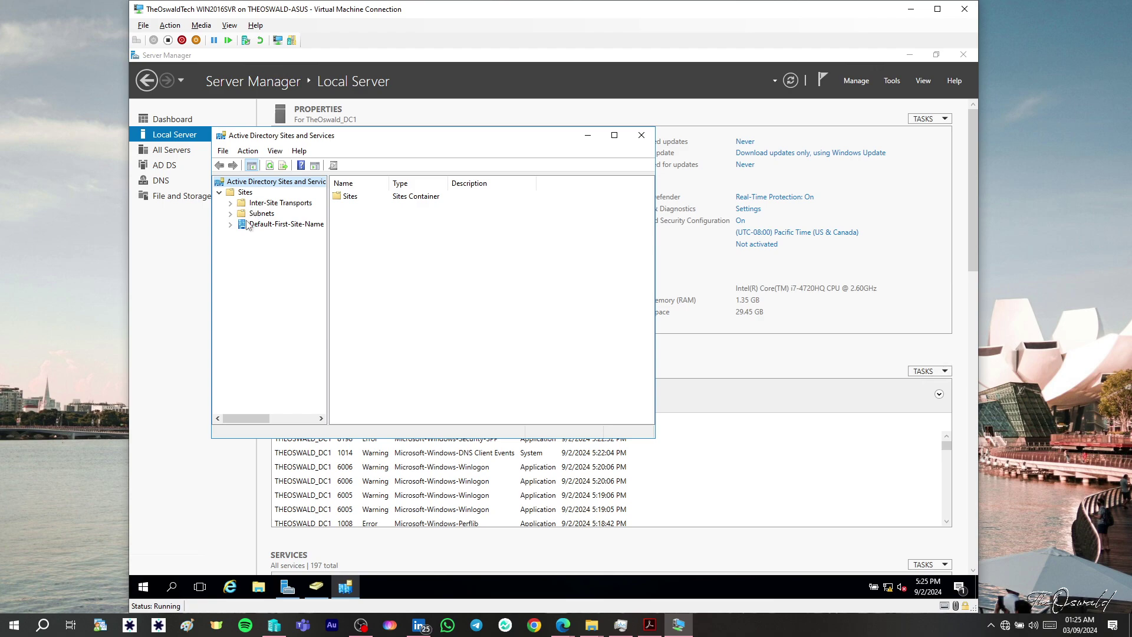
left_click(230, 225)
left_click(243, 236)
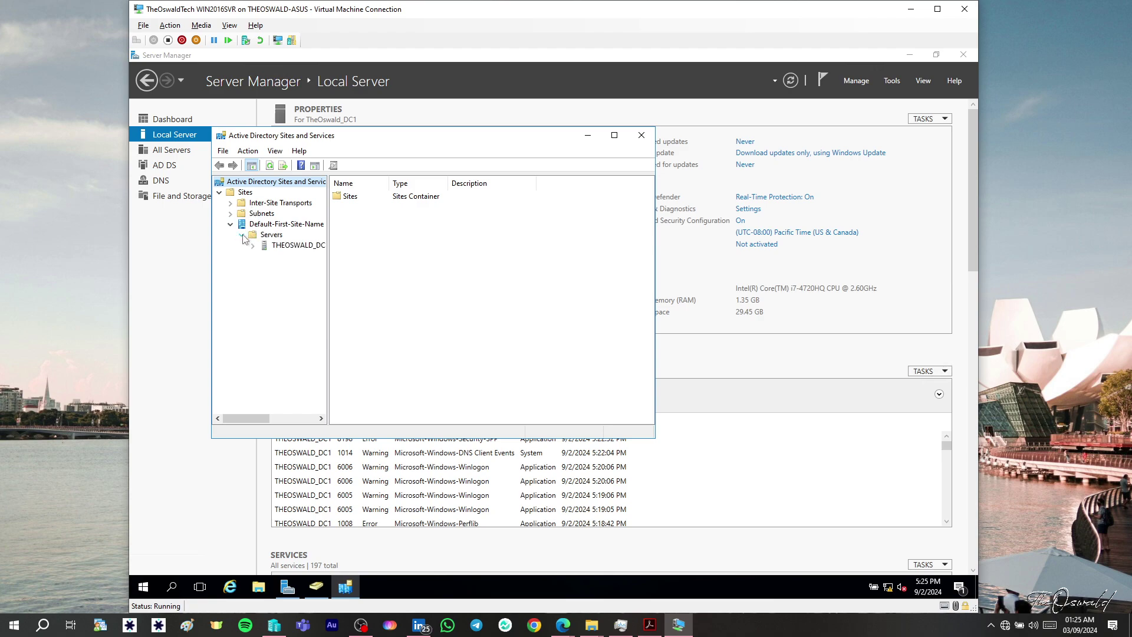
left_click(308, 246)
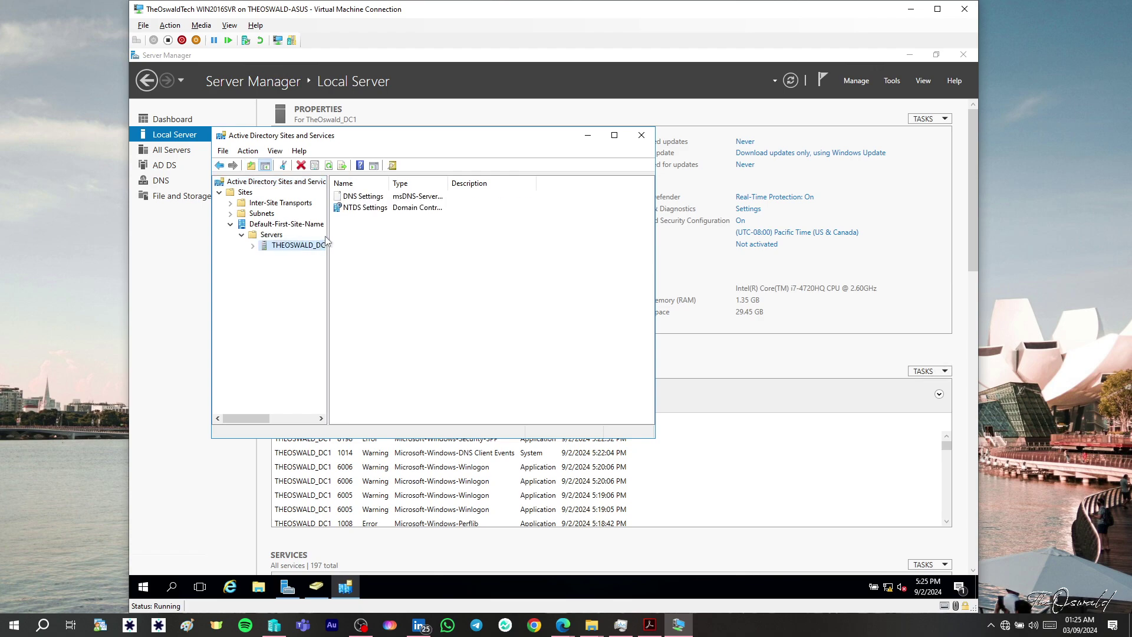
left_click_drag(327, 236, 384, 236)
left_click(268, 225)
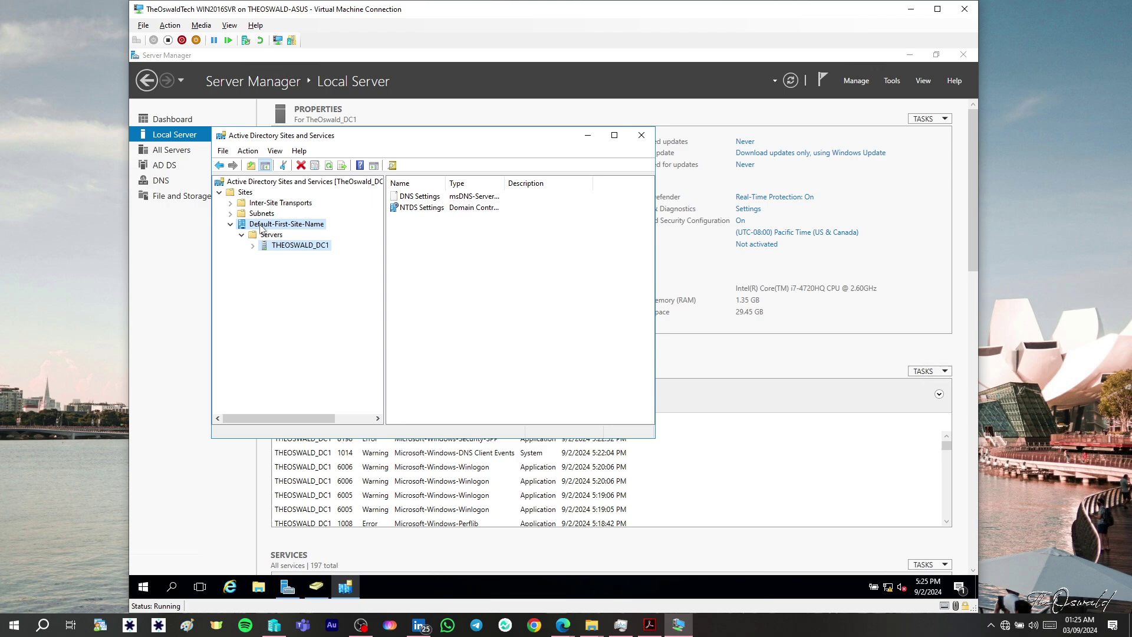
left_click(292, 245)
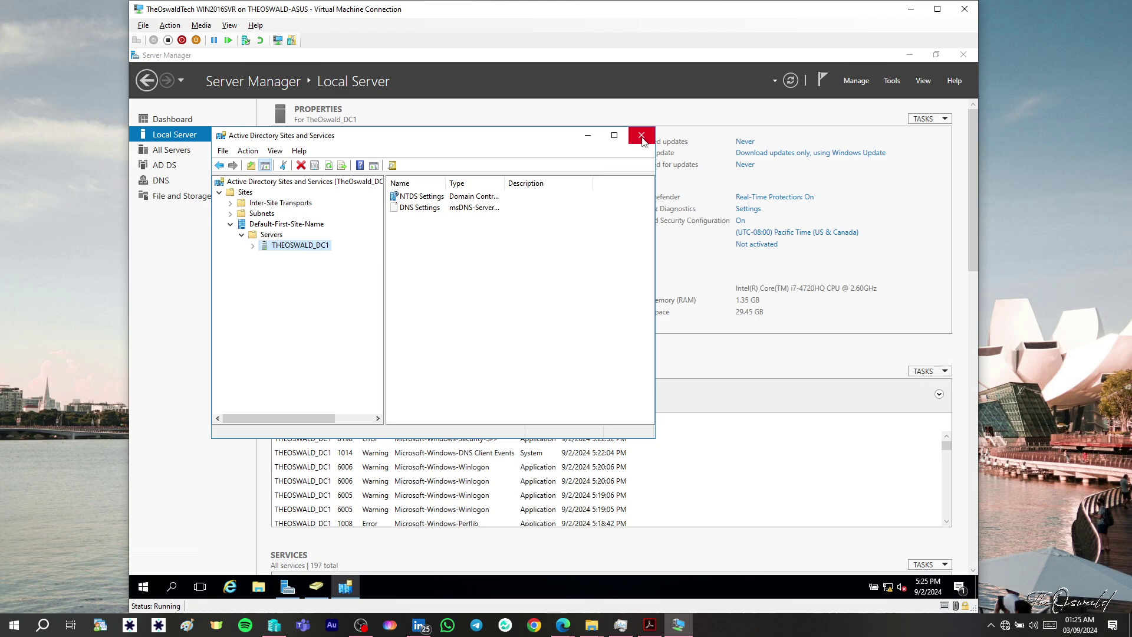
left_click(642, 137)
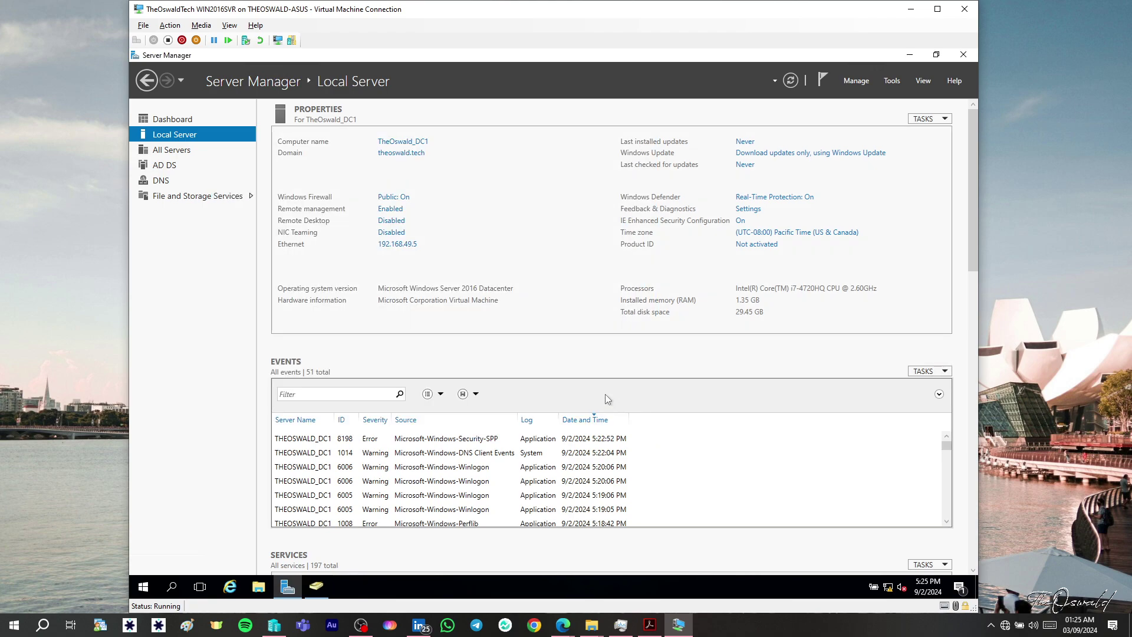